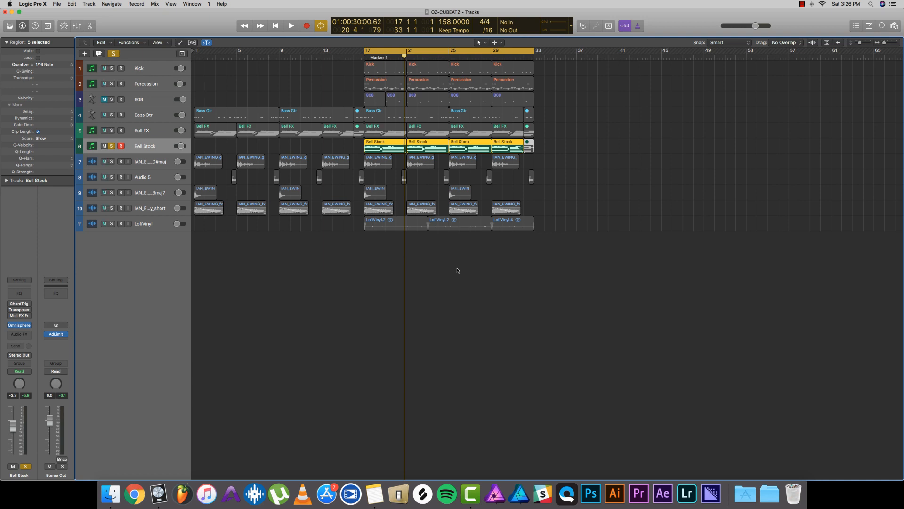
Step: Play the soloed Bell Stock track, view its notes in the Piano Roll, and end the solo
{"action": "left_click", "coordinate": [338, 292]}
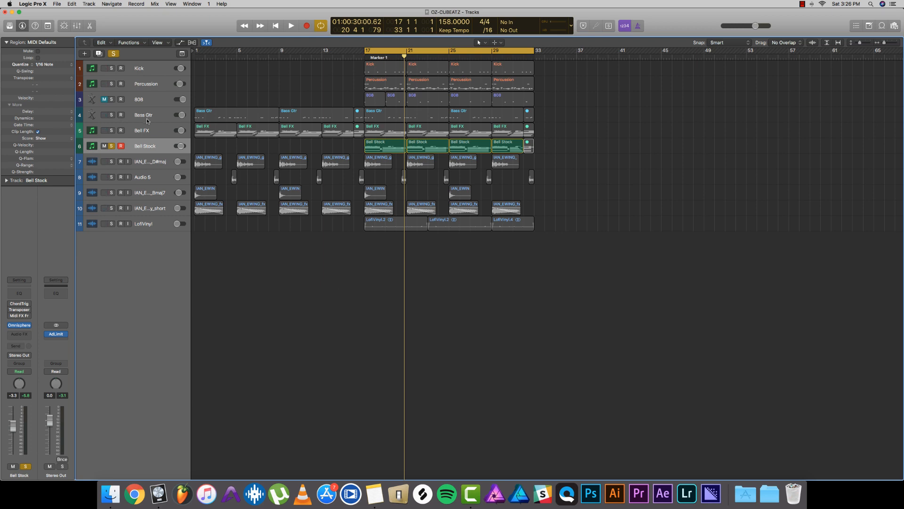
{"action": "left_click", "coordinate": [147, 145]}
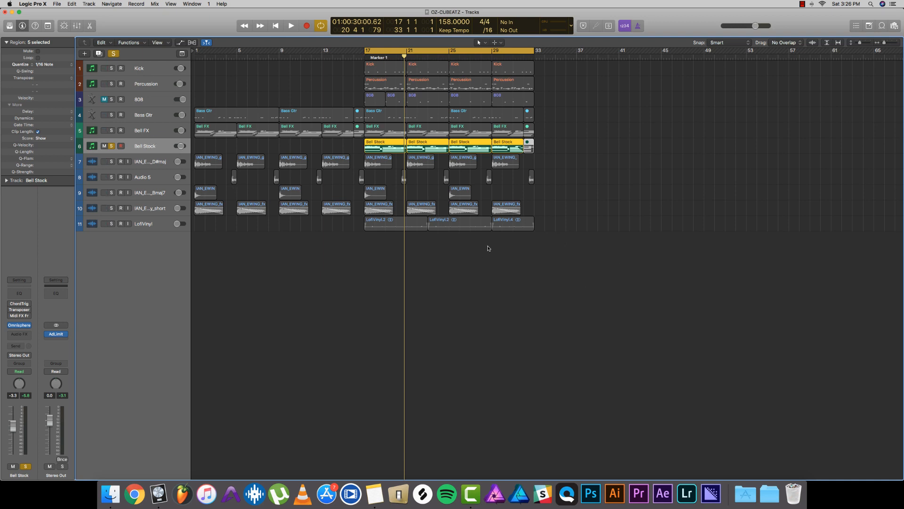
{"action": "key", "text": "space"}
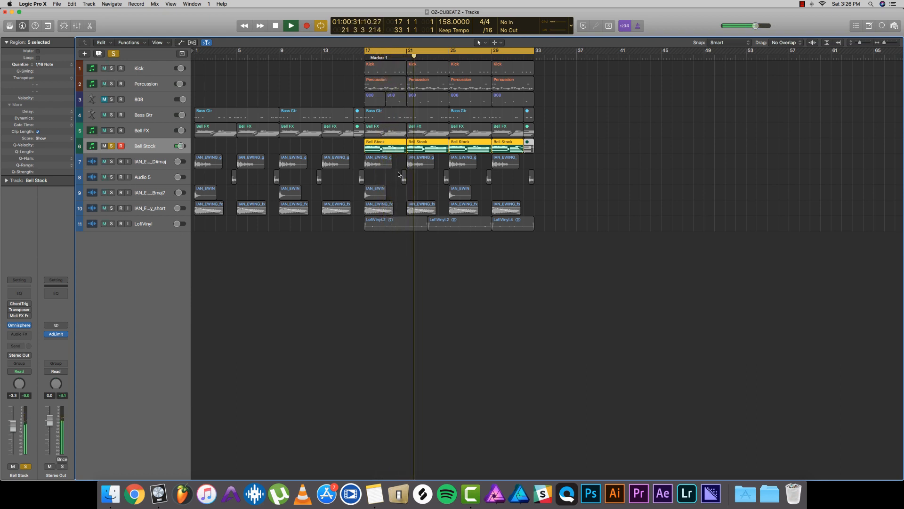
{"action": "key", "text": "super+4"}
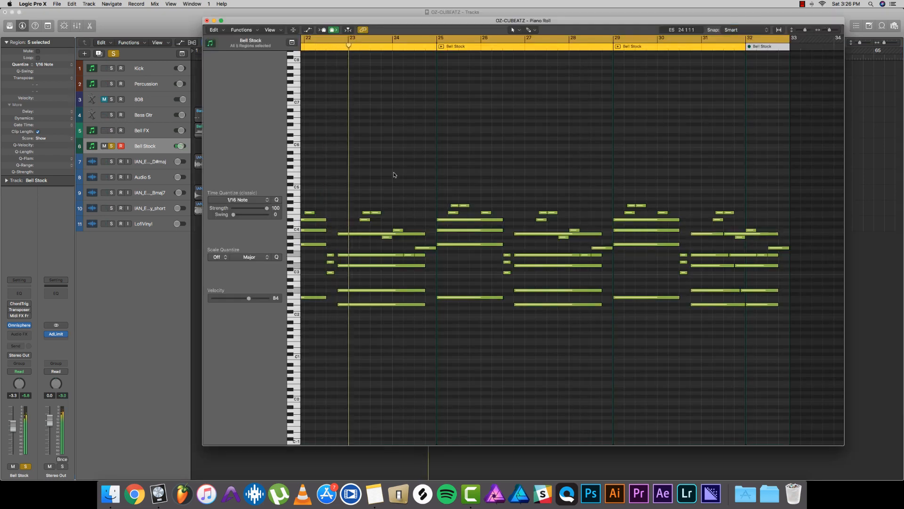
{"action": "key", "text": "super+w"}
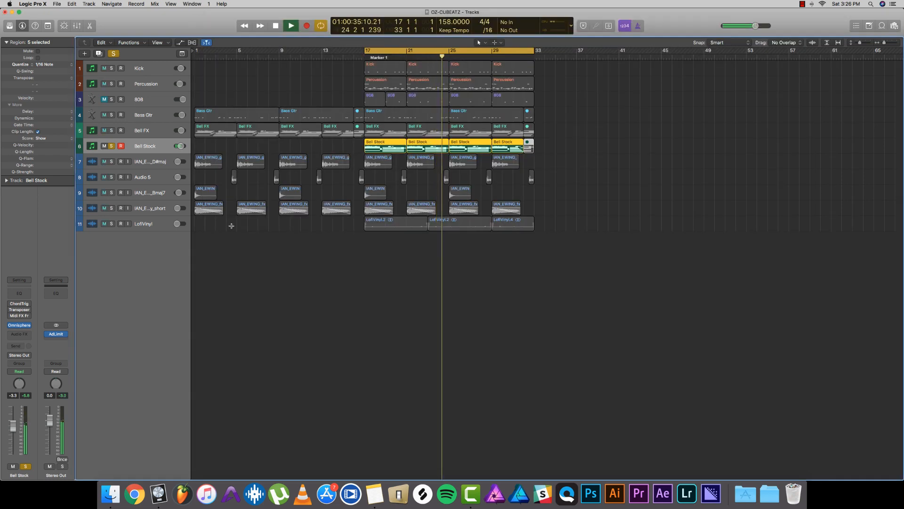
{"action": "key", "text": "space"}
{"action": "left_click", "coordinate": [112, 146]}
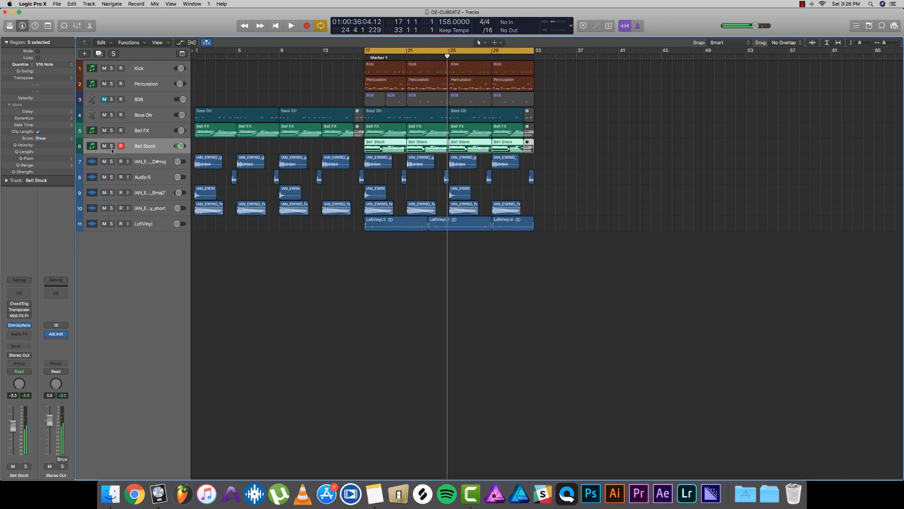
Step: Play the Bell FX track in solo while viewing its notes in the Piano Roll, and unsolo it
{"action": "left_click", "coordinate": [148, 132]}
{"action": "left_click", "coordinate": [112, 131]}
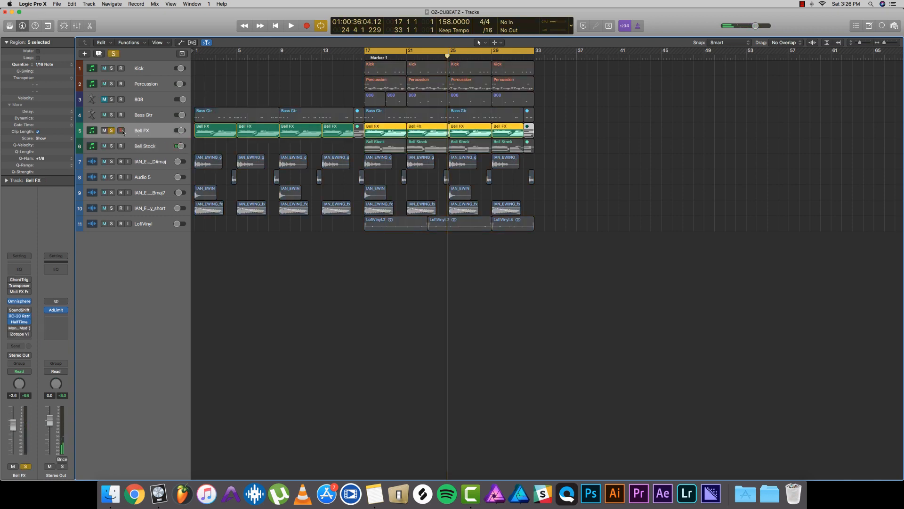
{"action": "key", "text": "space"}
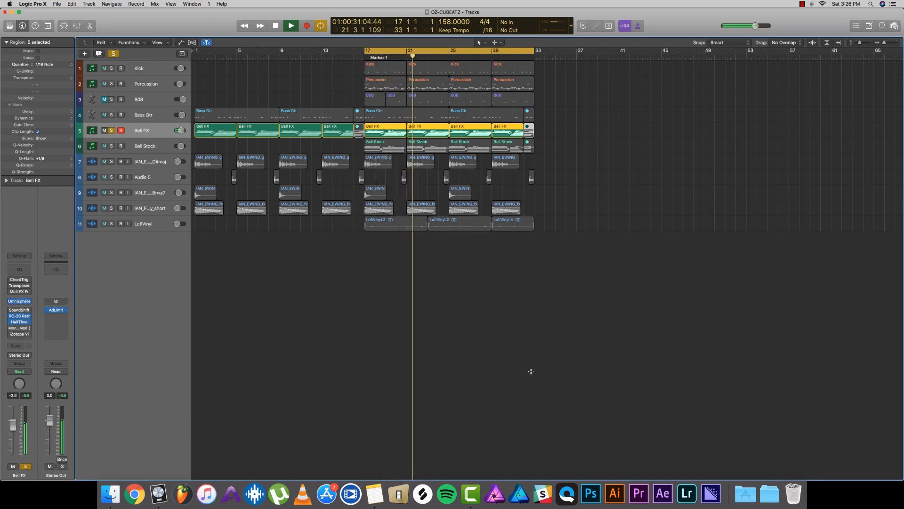
{"action": "key", "text": "super+4"}
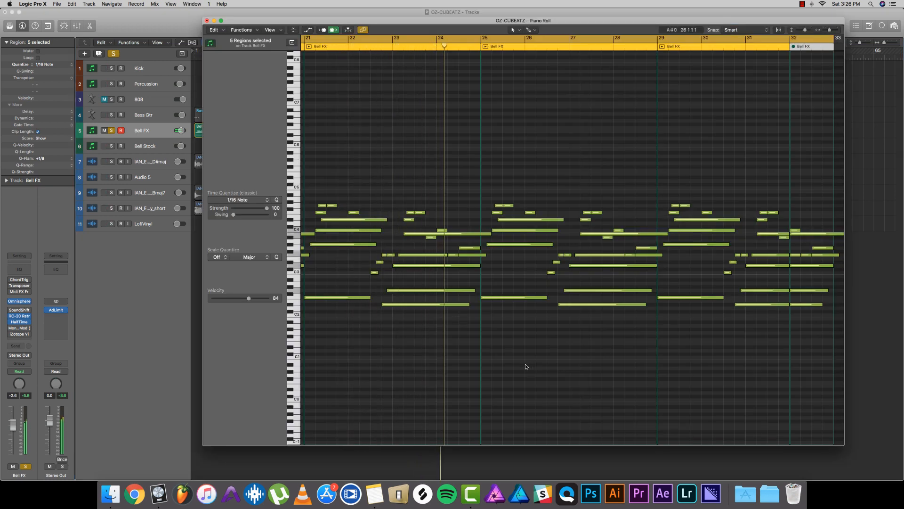
{"action": "key", "text": "super+4"}
{"action": "left_click", "coordinate": [531, 350]}
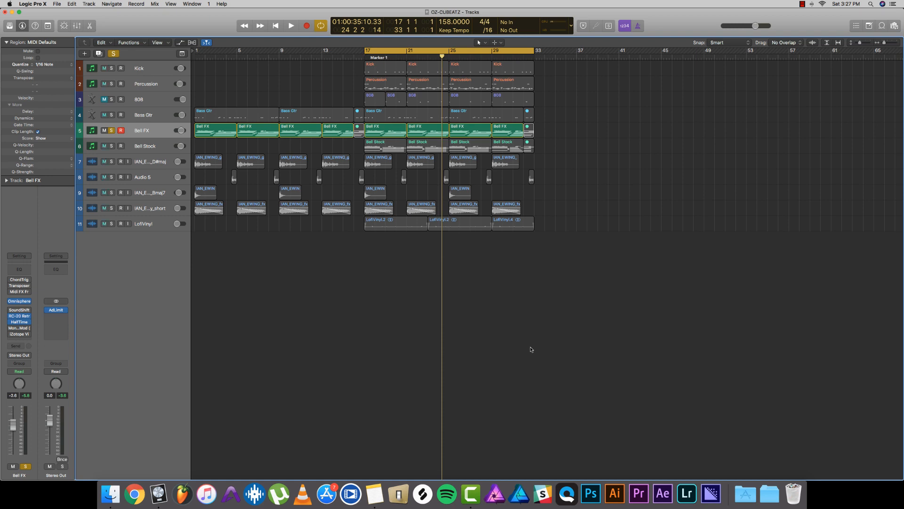
{"action": "left_click", "coordinate": [112, 132]}
Step: Solo the Bell Stock track and inspect the patch loaded in its Omnisphere instrument
{"action": "left_click", "coordinate": [142, 146]}
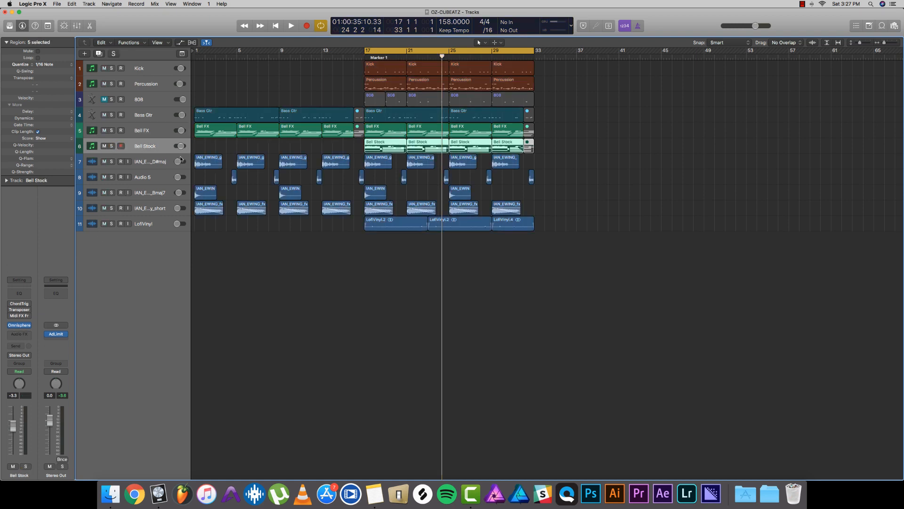
{"action": "left_click", "coordinate": [112, 146]}
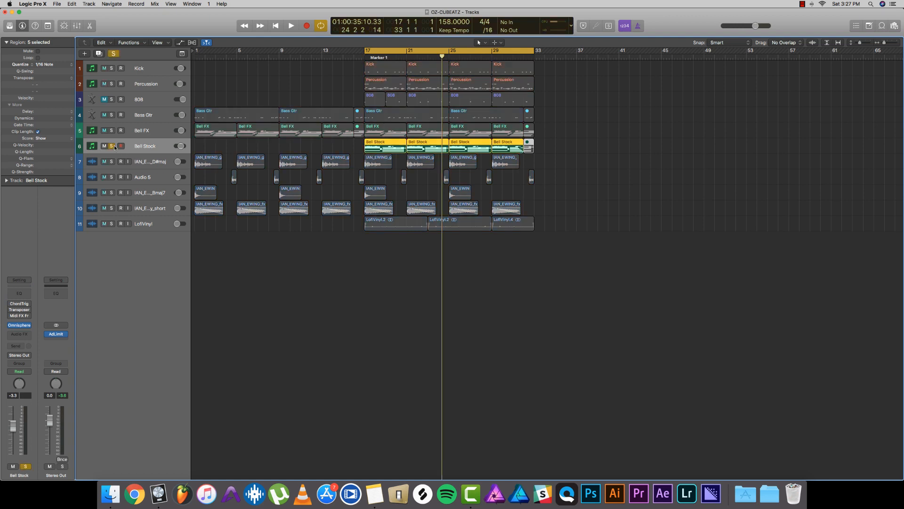
{"action": "left_click", "coordinate": [19, 325]}
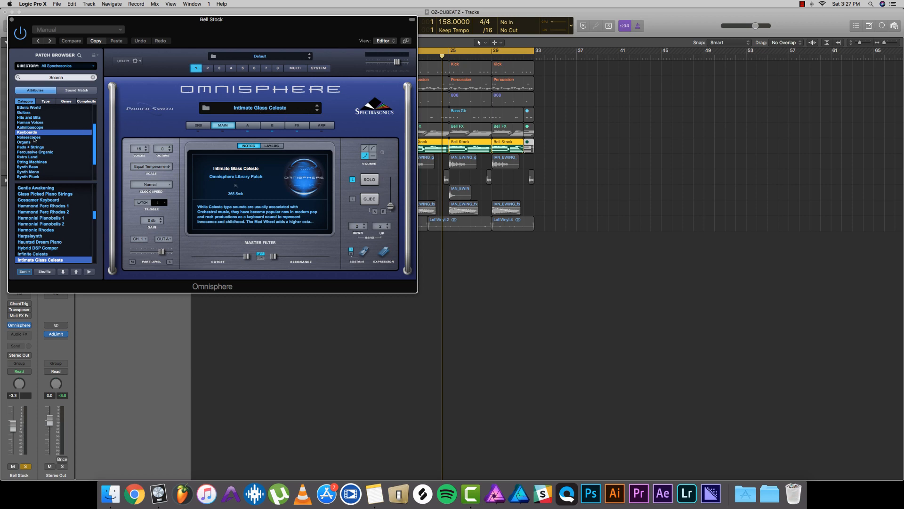
{"action": "scroll", "coordinate": [28, 135], "scroll_direction": "up", "scroll_amount": 5}
{"action": "scroll", "coordinate": [28, 136], "scroll_direction": "down", "scroll_amount": 5}
{"action": "left_click", "coordinate": [12, 20]}
Step: View the first Bell Stock region's notes in the Piano Roll while playing it back
{"action": "left_click", "coordinate": [368, 285]}
{"action": "double_click", "coordinate": [385, 142]}
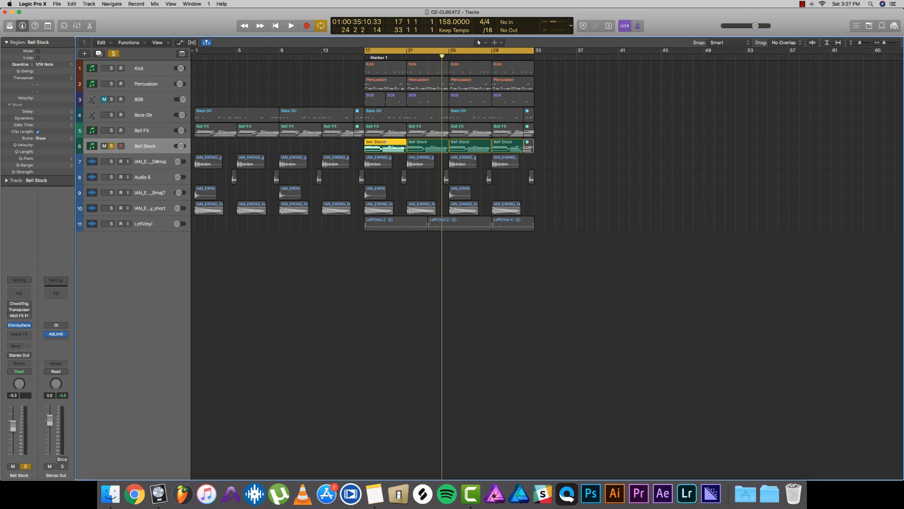
{"action": "key", "text": "super+Right"}
{"action": "scroll", "coordinate": [432, 234], "scroll_direction": "left", "scroll_amount": 5}
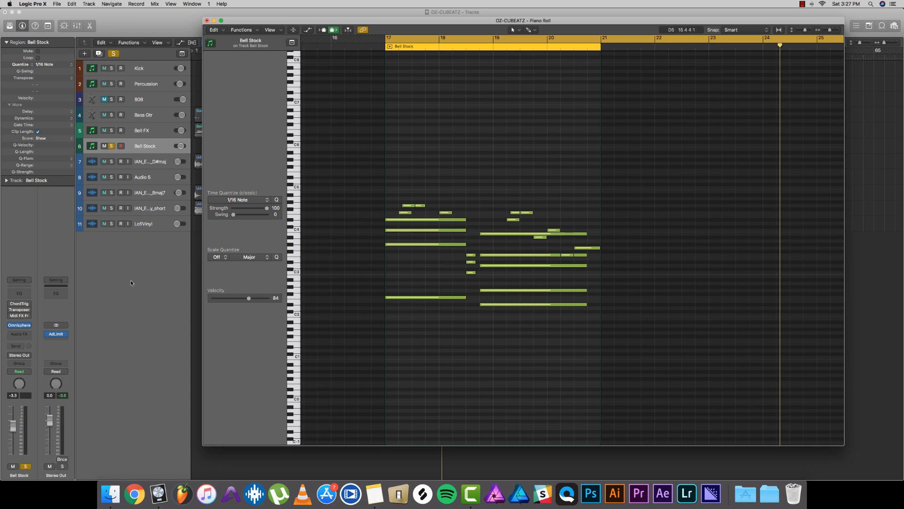
{"action": "key", "text": "space"}
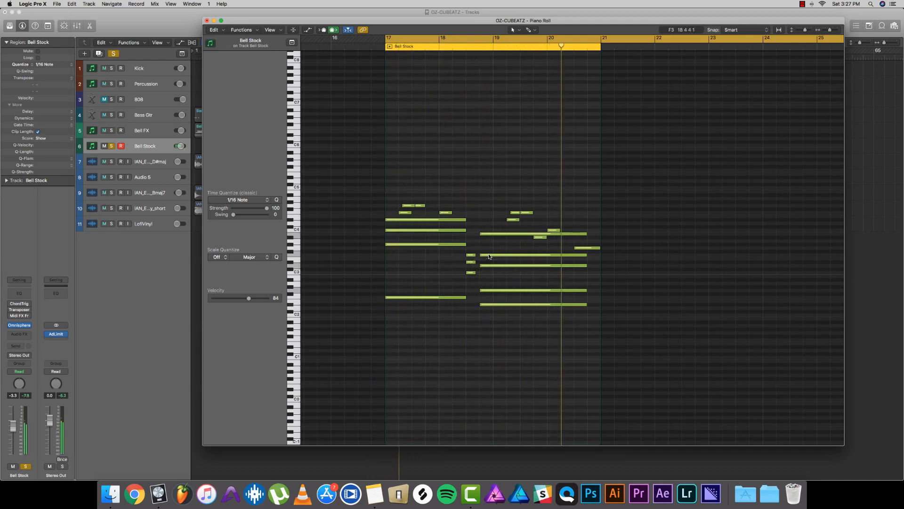
{"action": "key", "text": "space"}
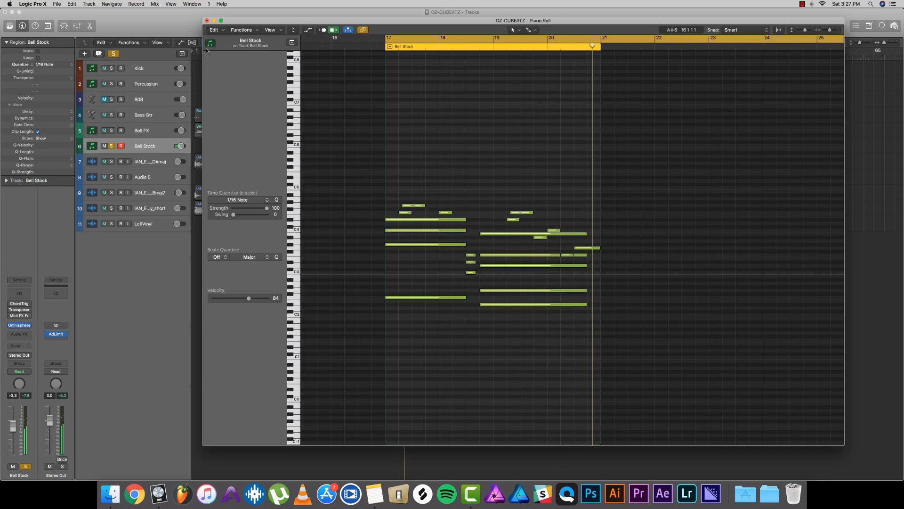
{"action": "left_click", "coordinate": [207, 21]}
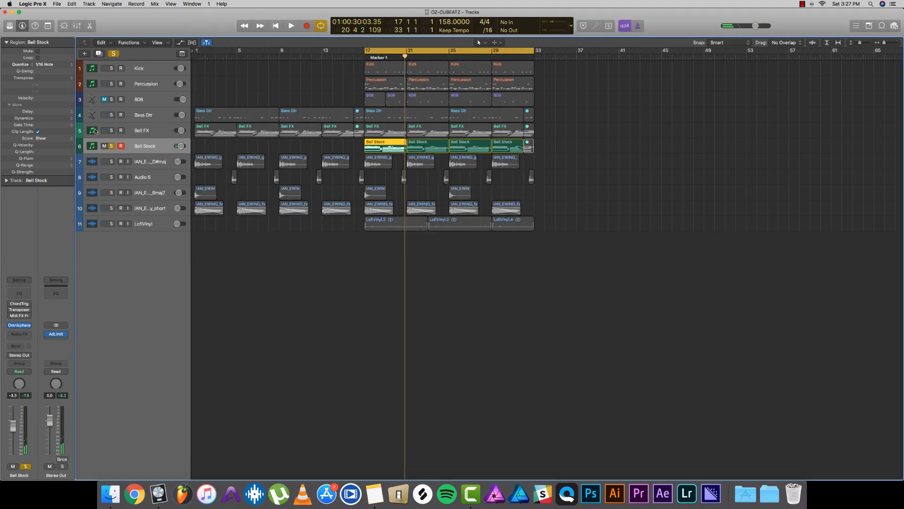
Step: Check the first Bell Stock region's quantize options, try a Q-Flam of +1/8 on it, and undo the change
{"action": "left_click", "coordinate": [6, 42]}
{"action": "left_click", "coordinate": [7, 42]}
{"action": "left_click", "coordinate": [67, 66]}
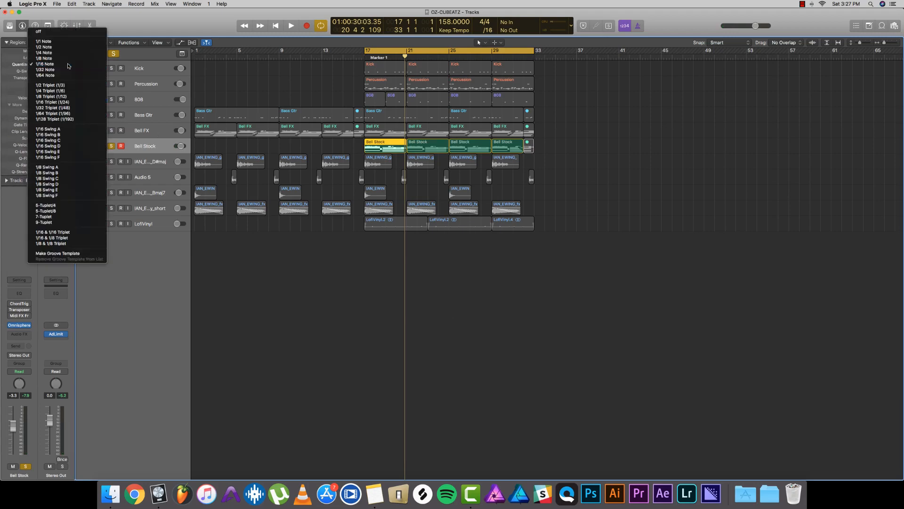
{"action": "left_click", "coordinate": [67, 66]}
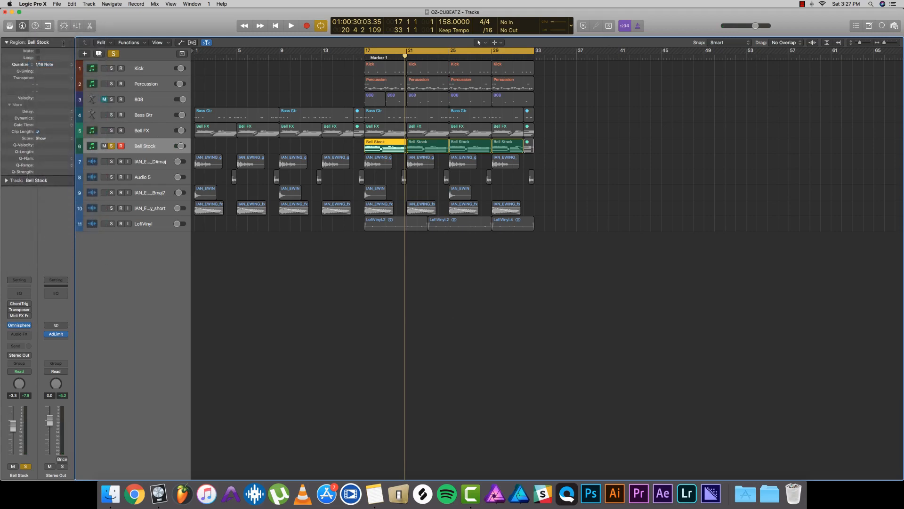
{"action": "left_click", "coordinate": [72, 161]}
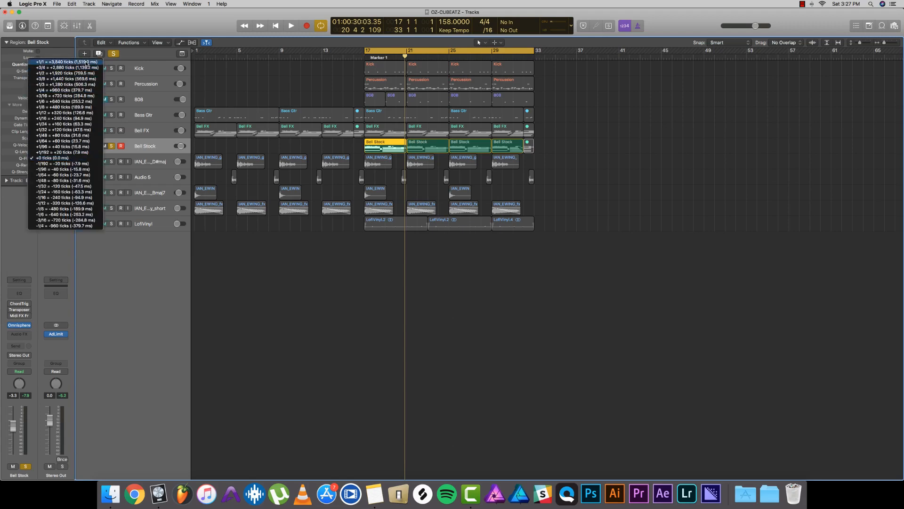
{"action": "left_click", "coordinate": [78, 107]}
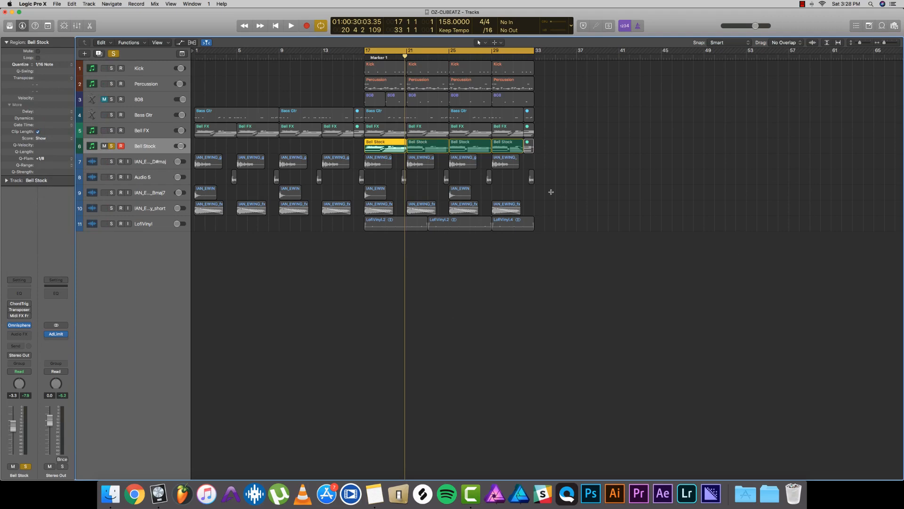
{"action": "key", "text": "super+z"}
Step: Set the Q-Flam of all Bell Stock regions to +1/8 and display their staggered notes in the Piano Roll
{"action": "left_click", "coordinate": [158, 148]}
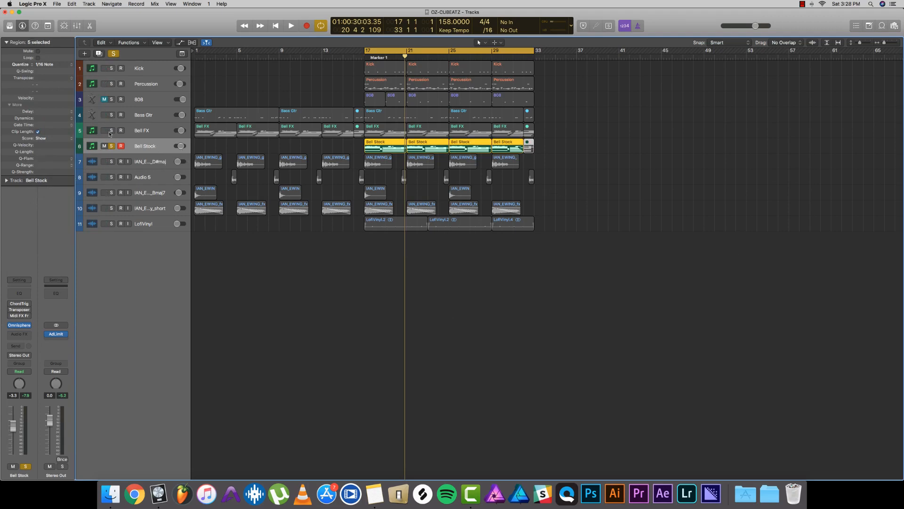
{"action": "left_click", "coordinate": [70, 158]}
{"action": "left_click", "coordinate": [65, 106]}
{"action": "key", "text": "super+4"}
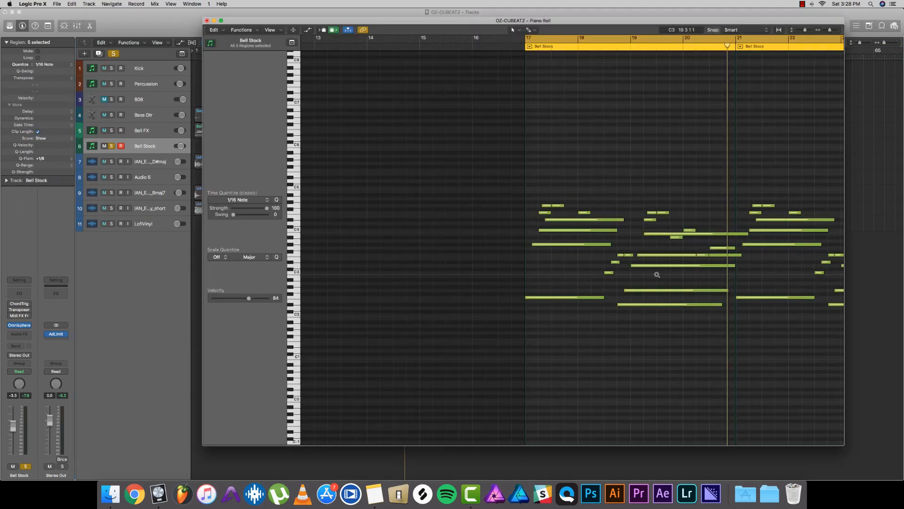
{"action": "scroll", "coordinate": [657, 275], "scroll_direction": "right", "scroll_amount": 5}
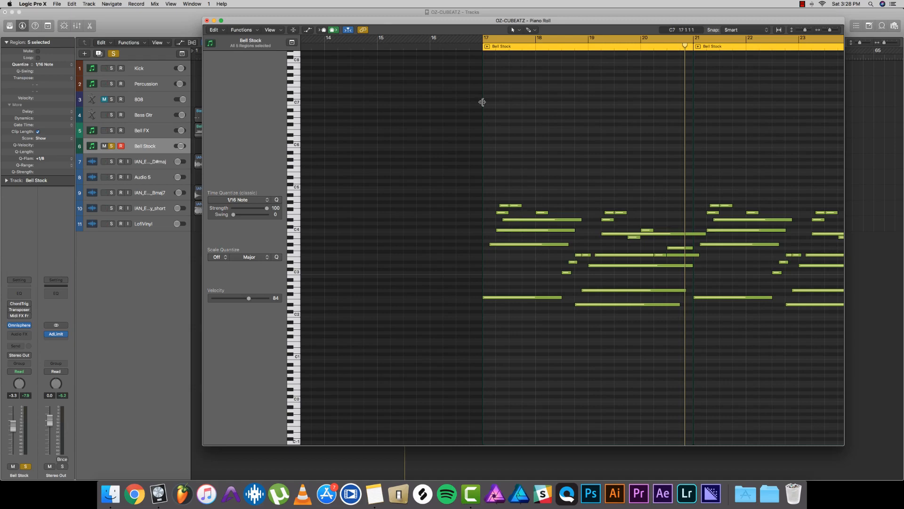
Step: Compare playback of the Bell Stock chords with and without the Q-Flam by undoing and redoing it, and close the Piano Roll
{"action": "key", "text": "space"}
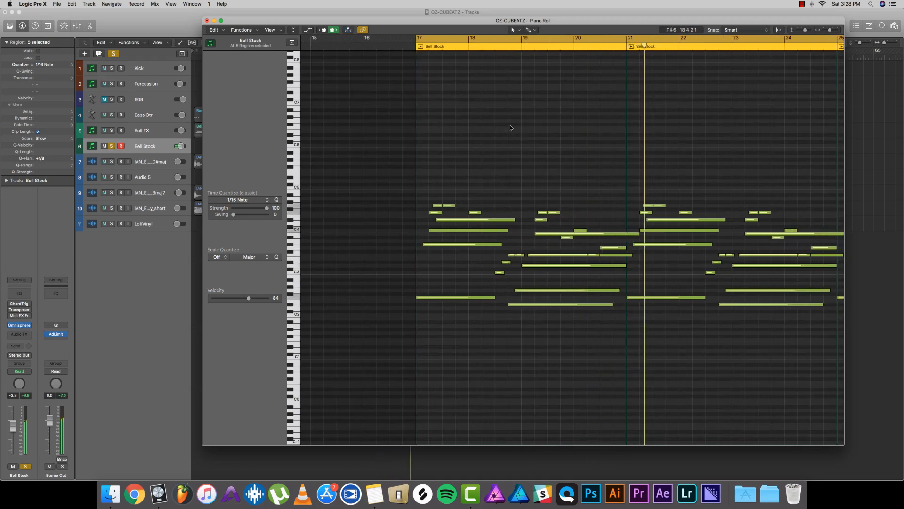
{"action": "key", "text": "super+z"}
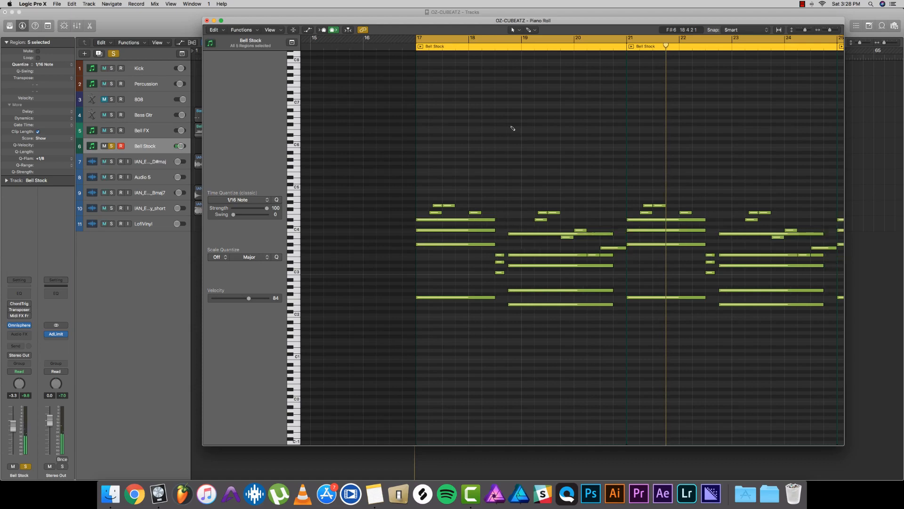
{"action": "key", "text": "space"}
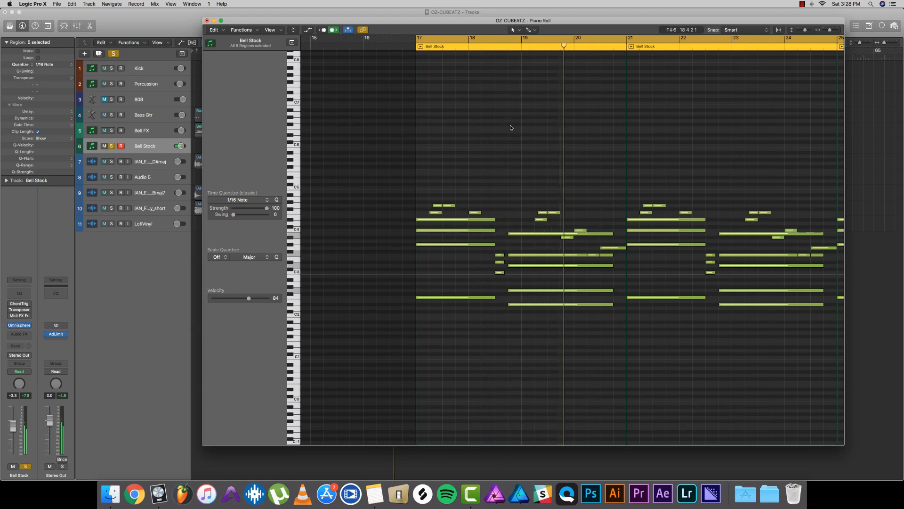
{"action": "key", "text": "super+shift+z"}
{"action": "key", "text": "space"}
{"action": "key", "text": "space"}
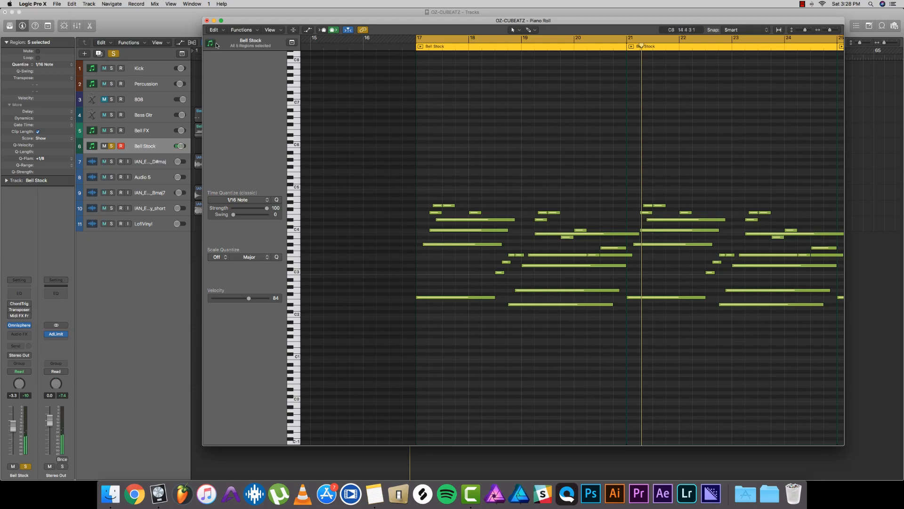
{"action": "left_click", "coordinate": [206, 21]}
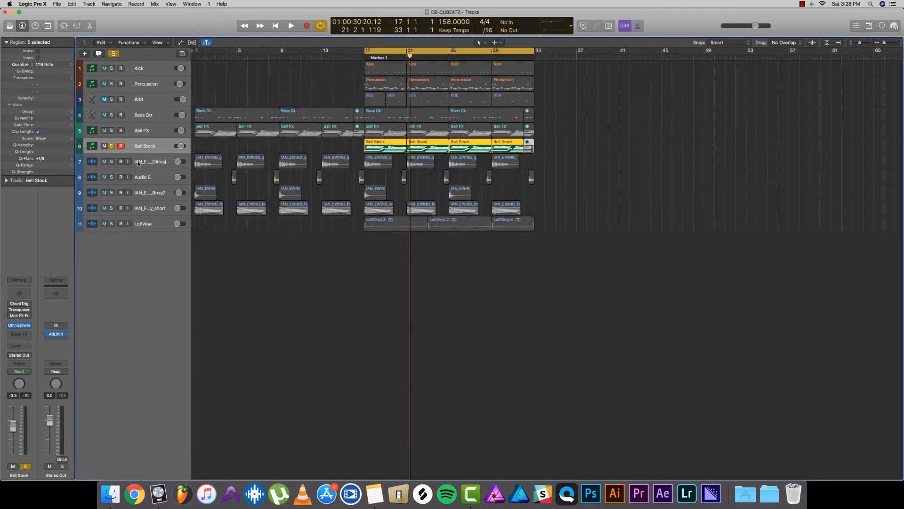
Step: Unsolo and mute the Bell Stock track
{"action": "left_click", "coordinate": [111, 146]}
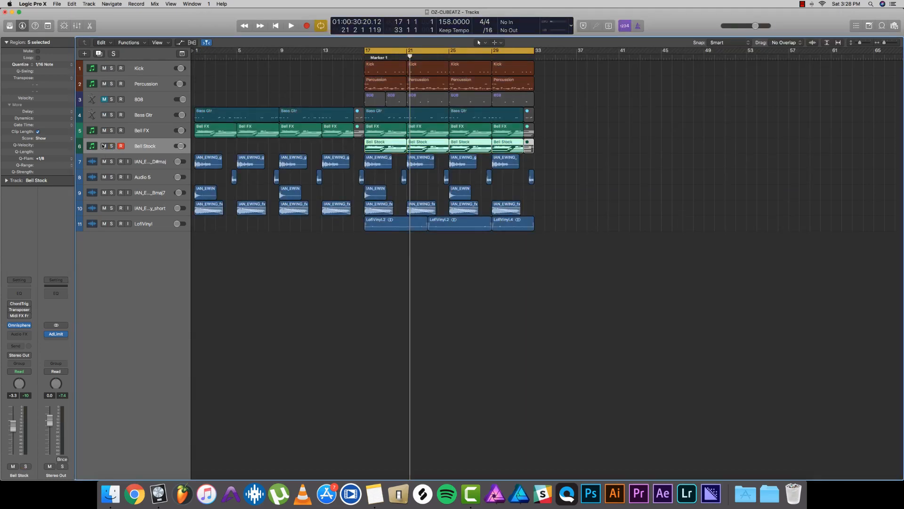
{"action": "left_click", "coordinate": [104, 146]}
Step: Open the RC-20 Retro Color effect on the Bell FX track and check its selected preset in the preset browser
{"action": "left_click", "coordinate": [154, 131]}
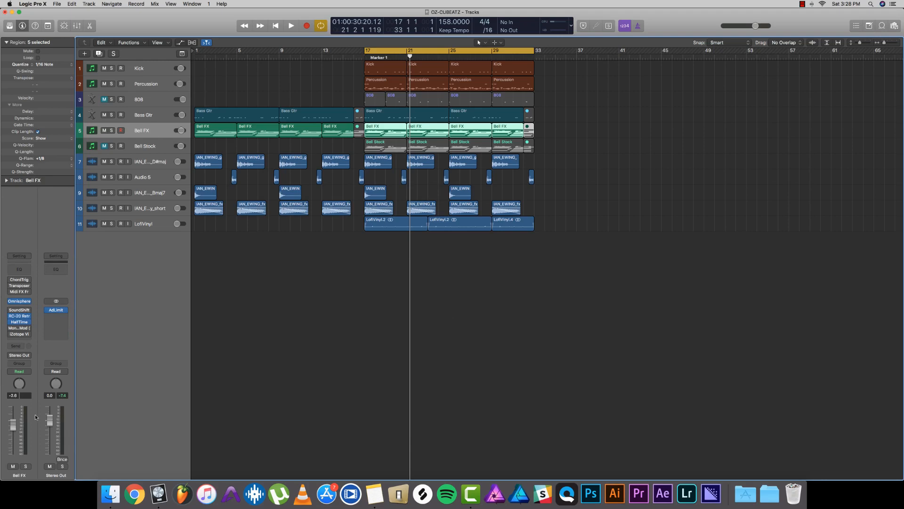
{"action": "left_click", "coordinate": [19, 315]}
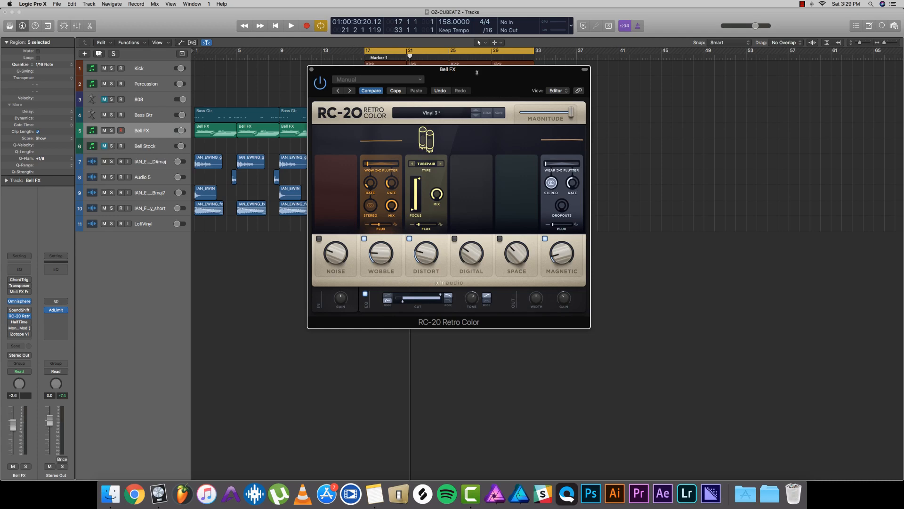
{"action": "left_click", "coordinate": [451, 115]}
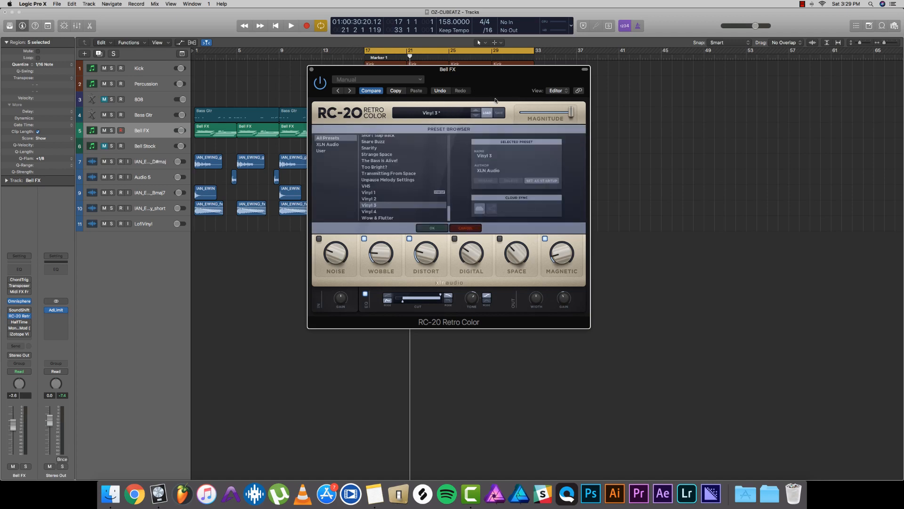
{"action": "left_click", "coordinate": [485, 114]}
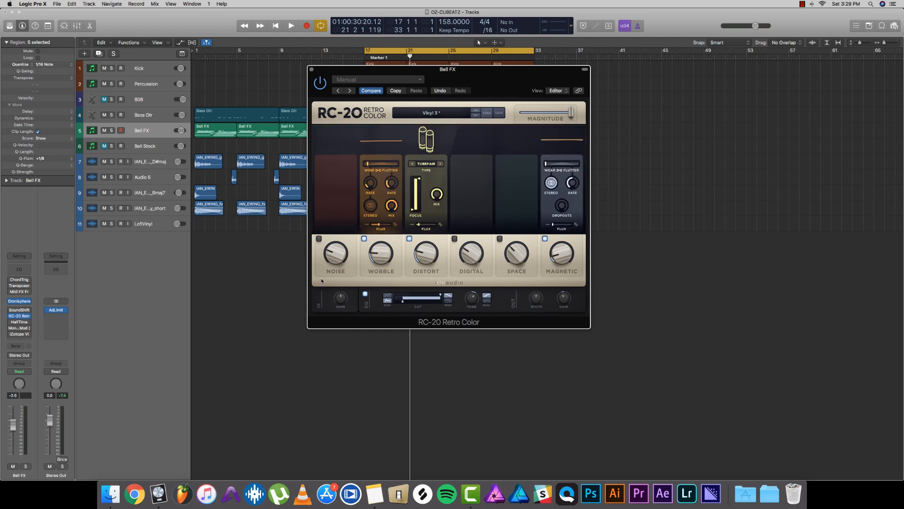
Step: Solo the Bell FX track, audition RC-20's Noise module at an adjusted amount, and switch the module off again
{"action": "left_click", "coordinate": [319, 238]}
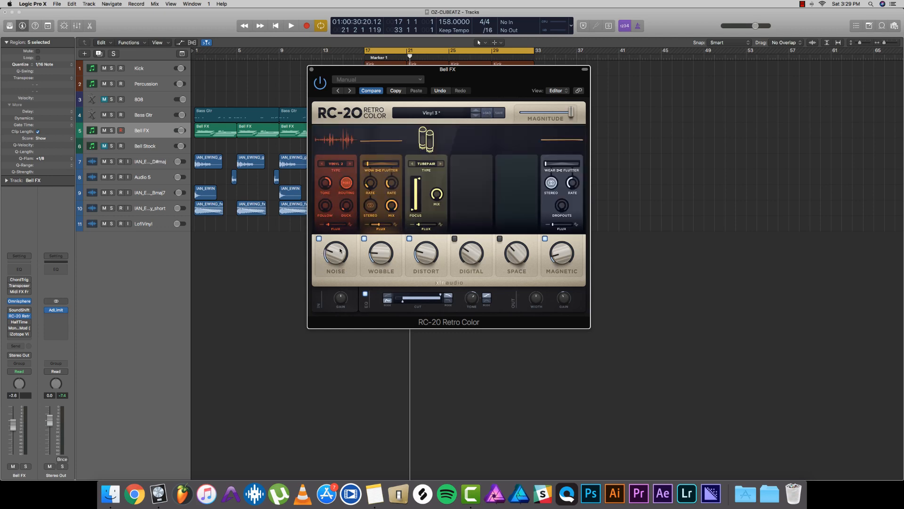
{"action": "left_click_drag", "start_coordinate": [340, 251], "coordinate": [340, 307]}
{"action": "key", "text": "space"}
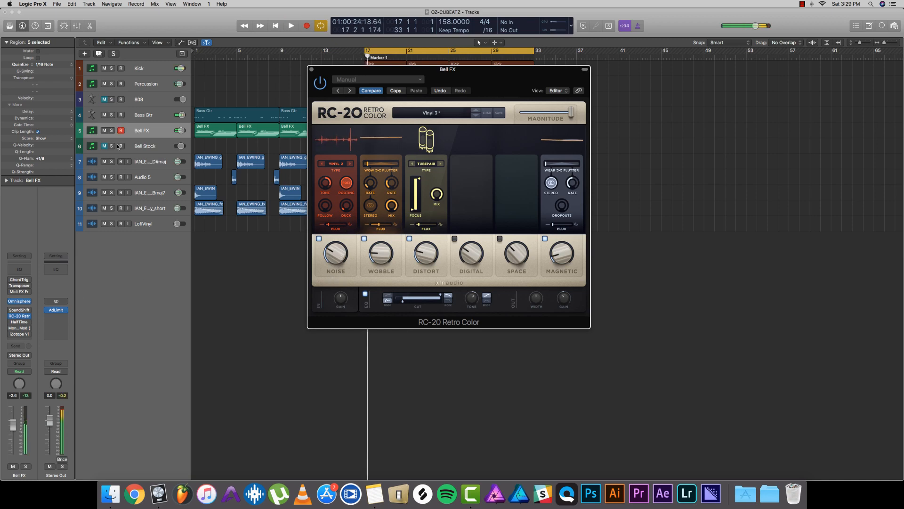
{"action": "left_click", "coordinate": [111, 130]}
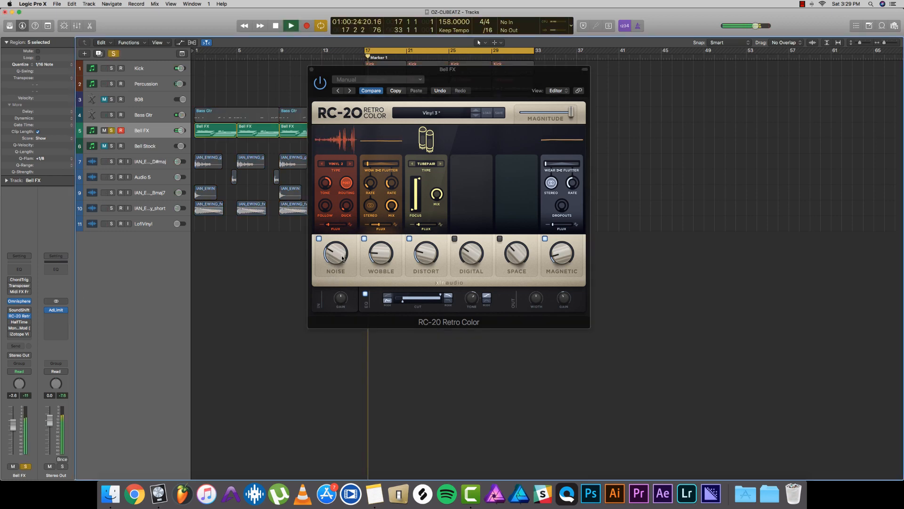
{"action": "key", "text": "space"}
{"action": "left_click", "coordinate": [319, 239]}
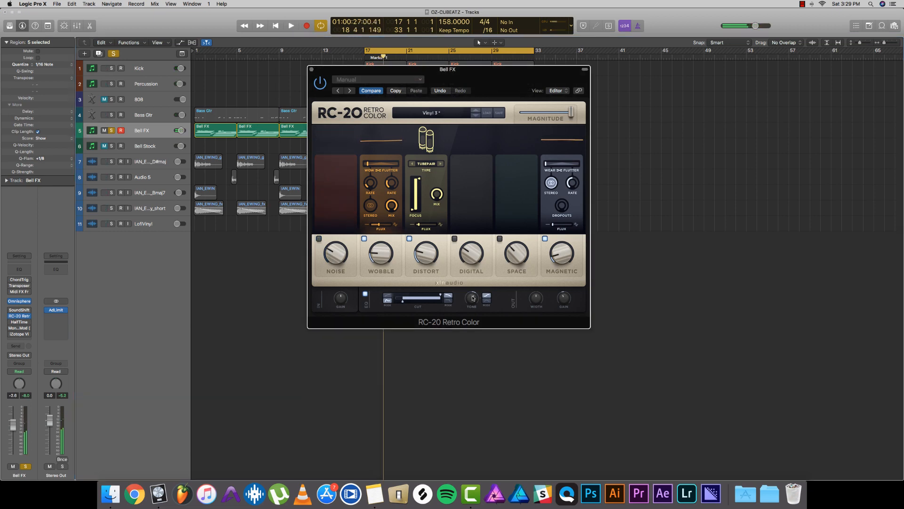
Step: Play the soloed Bell FX track without Noise and demonstrate the Wobble amount, leaving it at 19%
{"action": "key", "text": "space"}
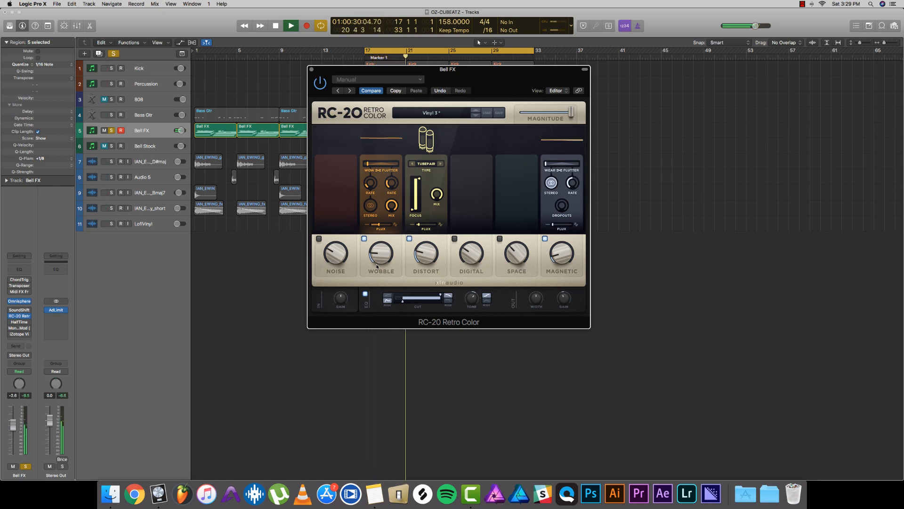
{"action": "key", "text": "space"}
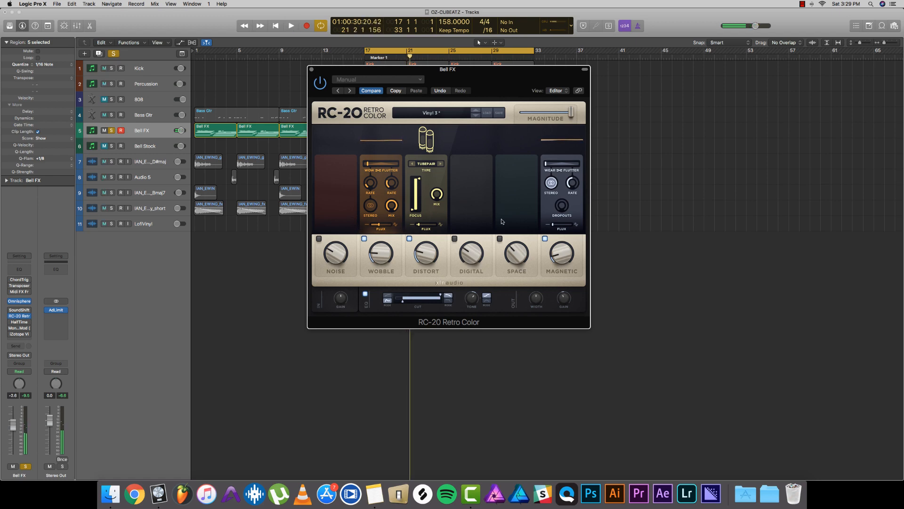
{"action": "mouse_move", "coordinate": [378, 258]}
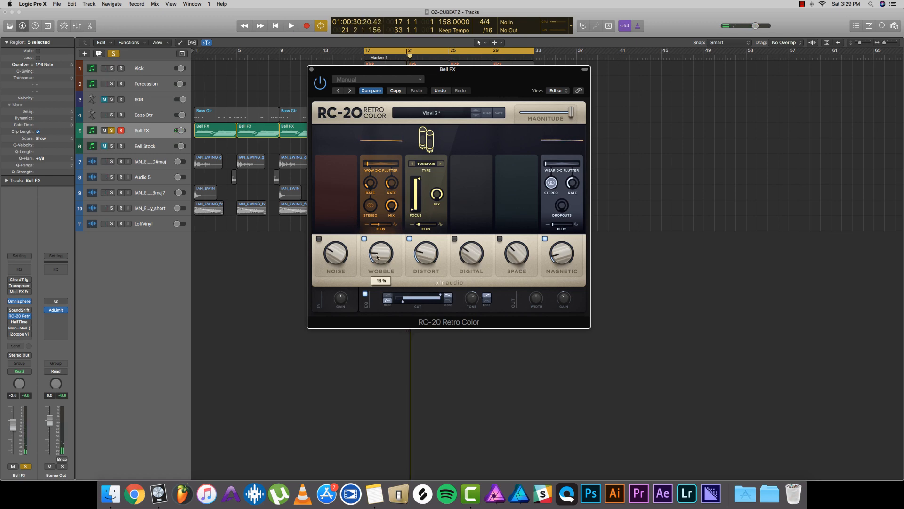
{"action": "key", "text": "space"}
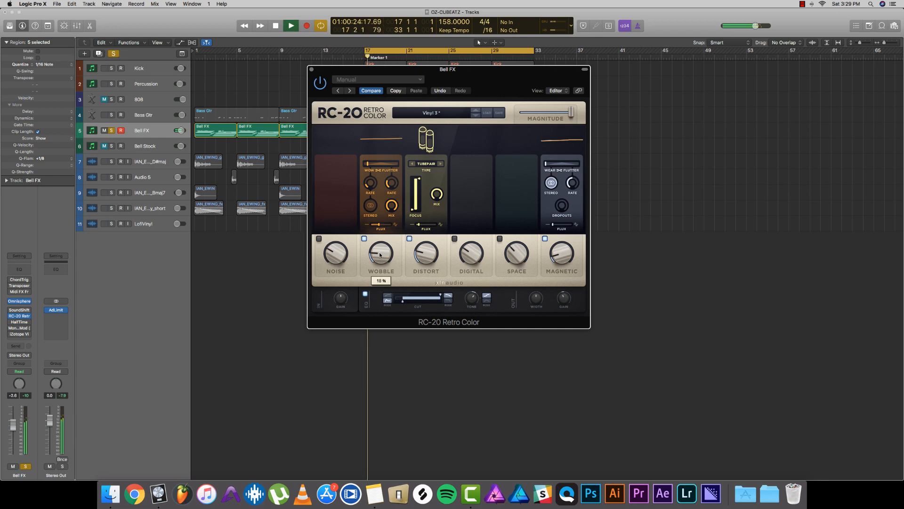
{"action": "mouse_move", "coordinate": [377, 257]}
{"action": "left_mouse_down"}
{"action": "mouse_move", "coordinate": [385, 238]}
{"action": "mouse_move", "coordinate": [387, 262]}
{"action": "left_mouse_up"}
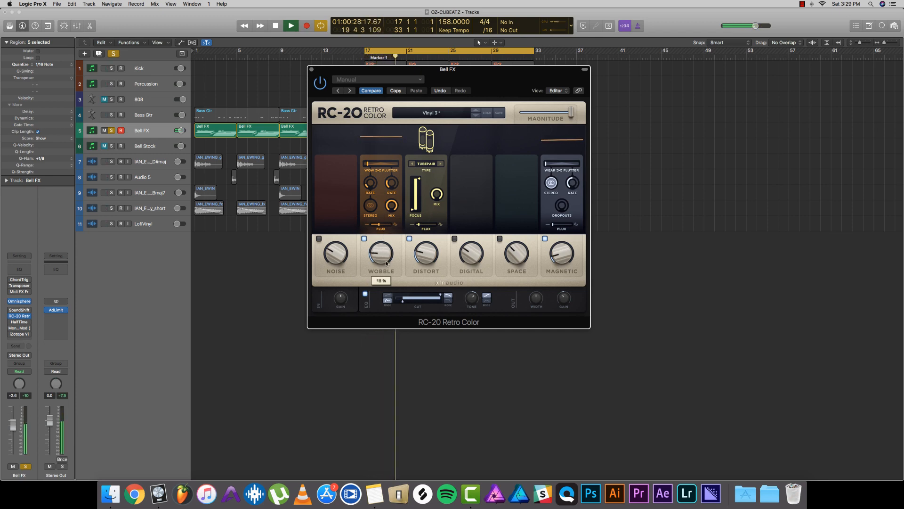
{"action": "key", "text": "space"}
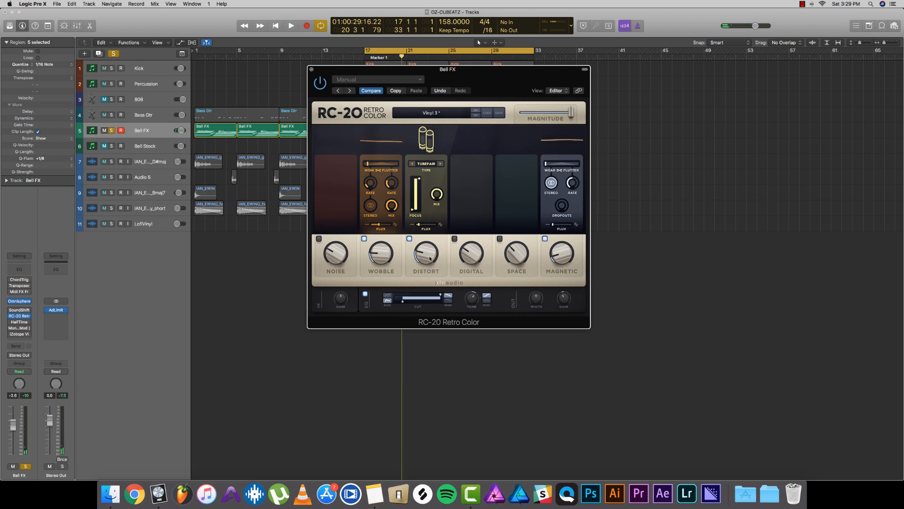
Step: Audition RC-20's Space module on the bell with its amount raised to 27%, and switch the module off
{"action": "mouse_move", "coordinate": [430, 258]}
{"action": "left_click", "coordinate": [500, 239]}
{"action": "mouse_move", "coordinate": [520, 255]}
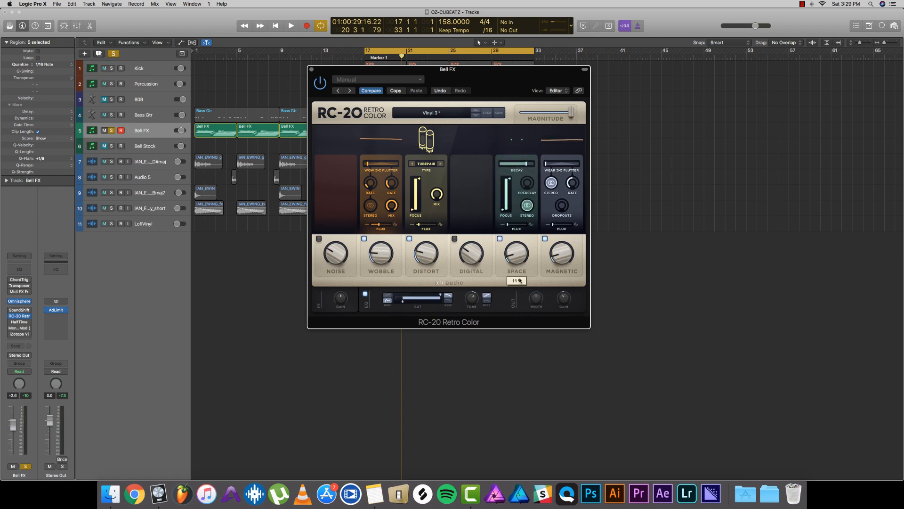
{"action": "left_click_drag", "start_coordinate": [521, 255], "coordinate": [517, 252]}
{"action": "key", "text": "space"}
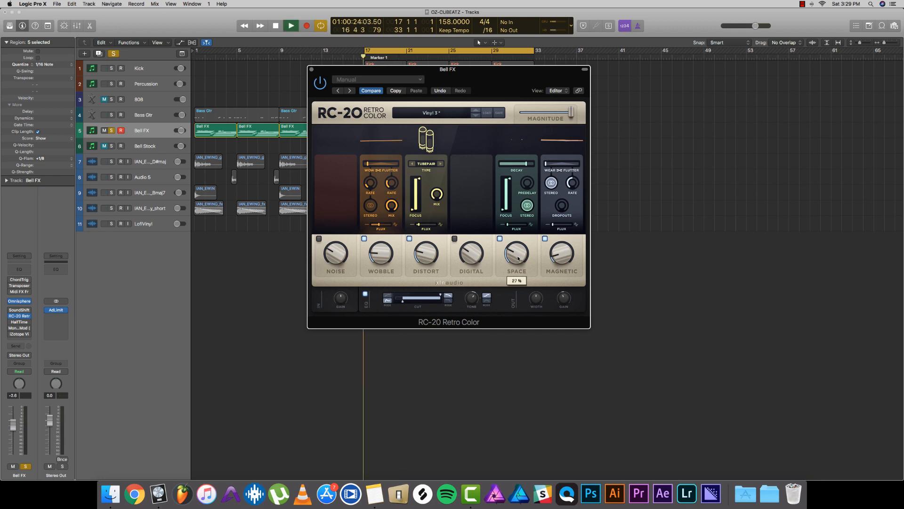
{"action": "key", "text": "space"}
{"action": "left_click", "coordinate": [501, 239]}
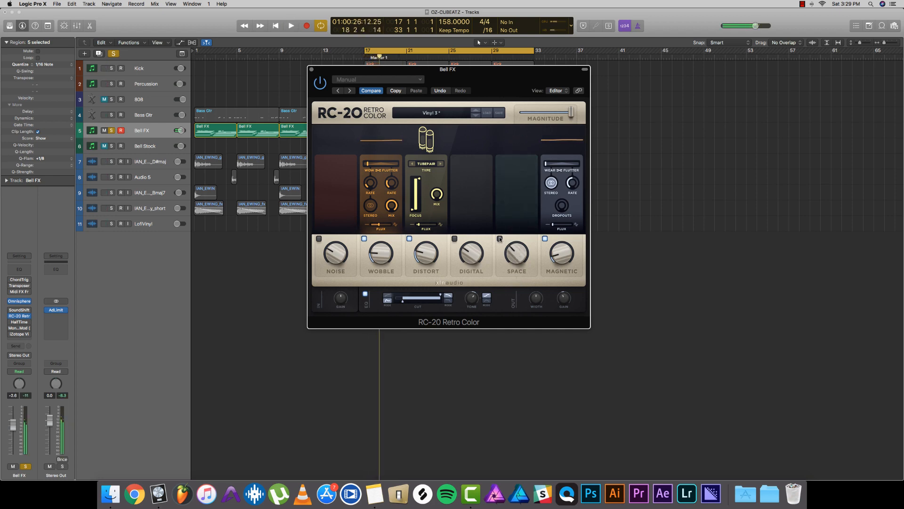
Step: Audition RC-20's Digital module on the bell with an adjusted amount, and switch the module off
{"action": "left_click", "coordinate": [455, 239]}
{"action": "left_click_drag", "start_coordinate": [471, 253], "coordinate": [472, 245]}
{"action": "key", "text": "space"}
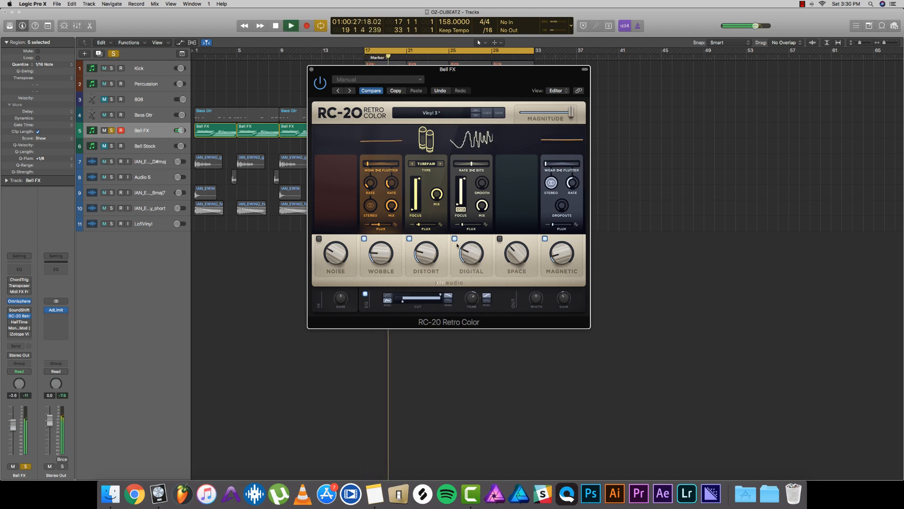
{"action": "key", "text": "space"}
{"action": "left_click", "coordinate": [455, 239]}
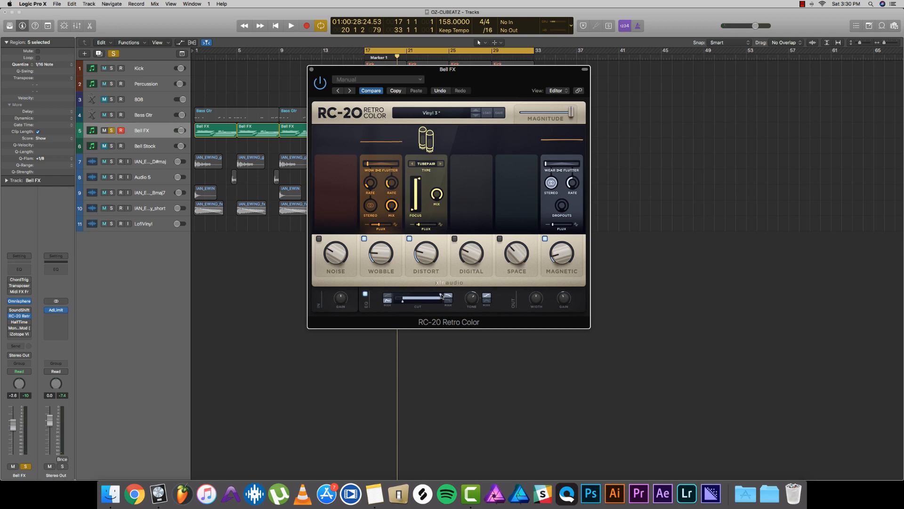
Step: Sweep the upper cutoff of RC-20's EQ down and back to its maximum, and play the bell
{"action": "mouse_move", "coordinate": [441, 296]}
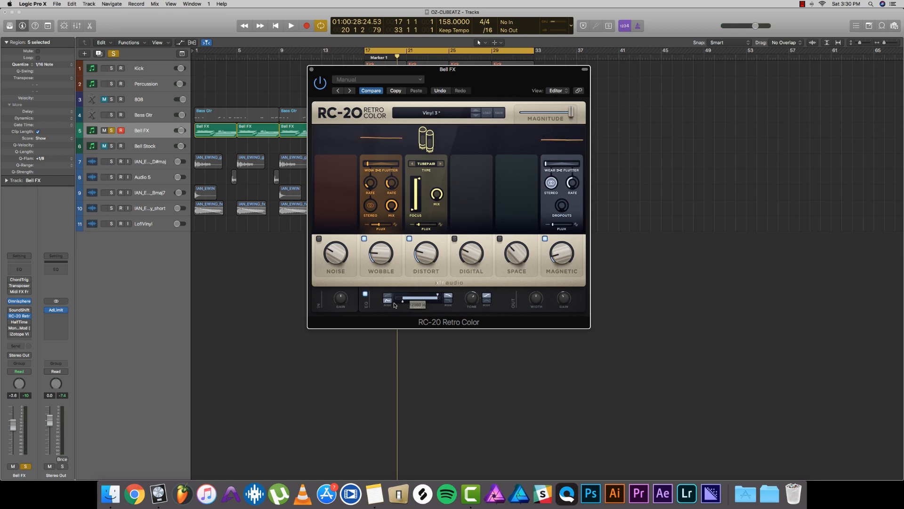
{"action": "left_click_drag", "start_coordinate": [438, 296], "coordinate": [481, 301]}
{"action": "key", "text": "space"}
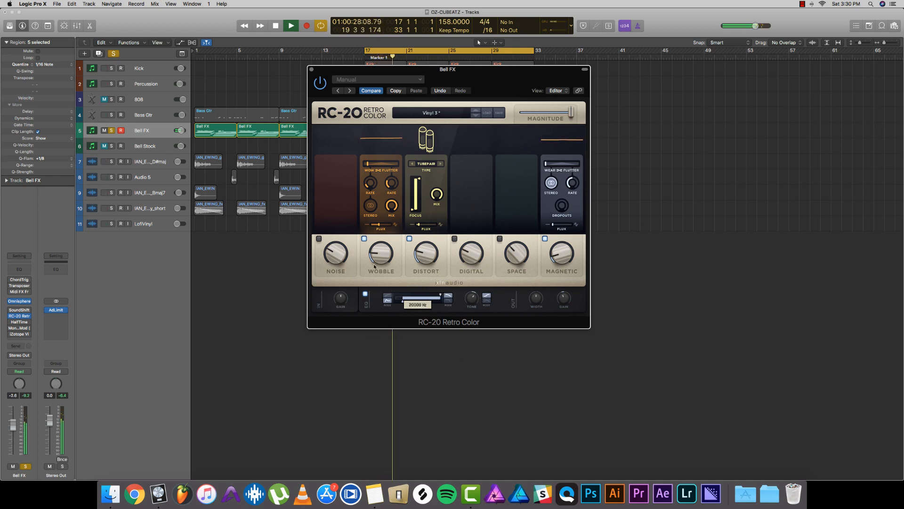
{"action": "key", "text": "space"}
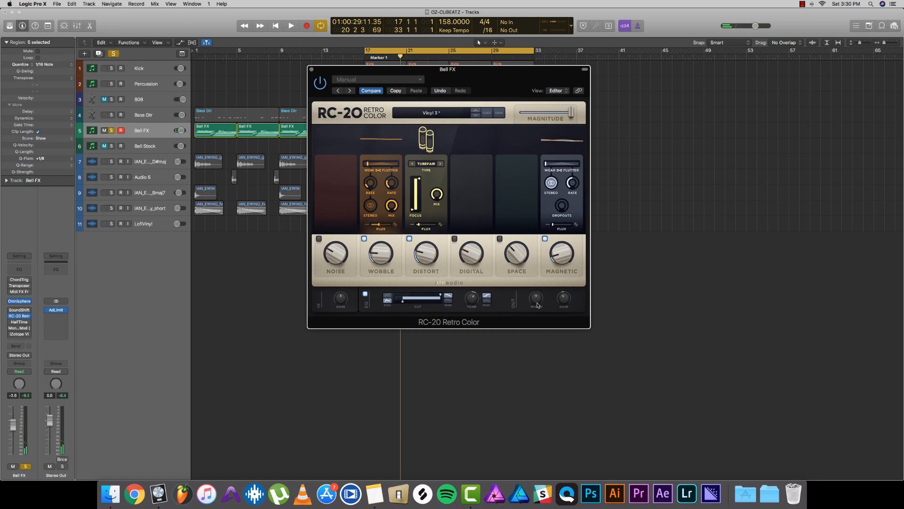
Step: Reduce RC-20's output Width and play the Bell FX track to hear the narrowed stereo image
{"action": "mouse_move", "coordinate": [537, 299]}
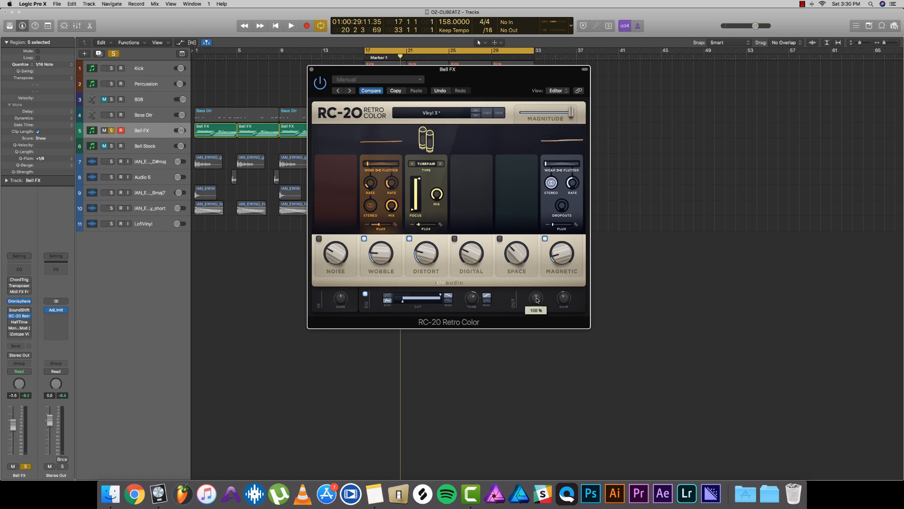
{"action": "left_click", "coordinate": [537, 360]}
{"action": "left_click_drag", "start_coordinate": [536, 300], "coordinate": [537, 343]}
{"action": "key", "text": "space"}
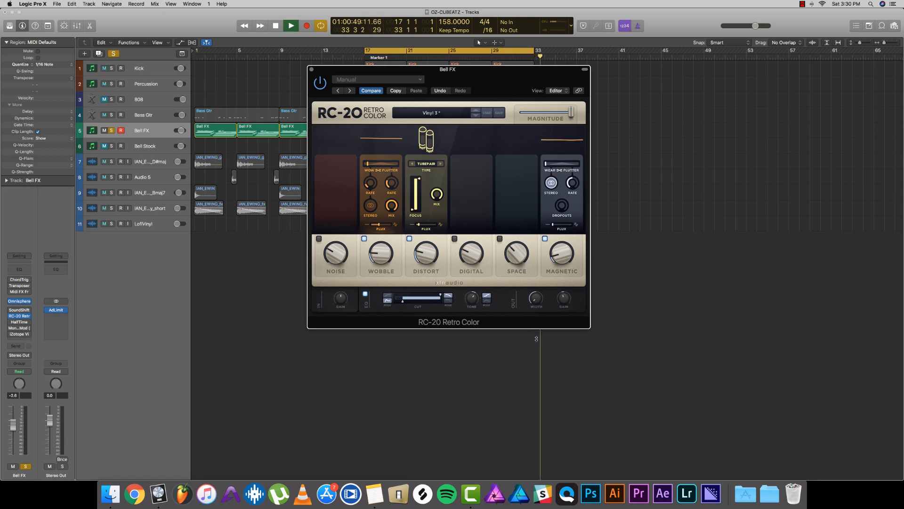
{"action": "key", "text": "space"}
{"action": "key", "text": "space"}
{"action": "left_click", "coordinate": [521, 349]}
{"action": "key", "text": "space"}
{"action": "key", "text": "space"}
{"action": "key", "text": "space"}
{"action": "key", "text": "space"}
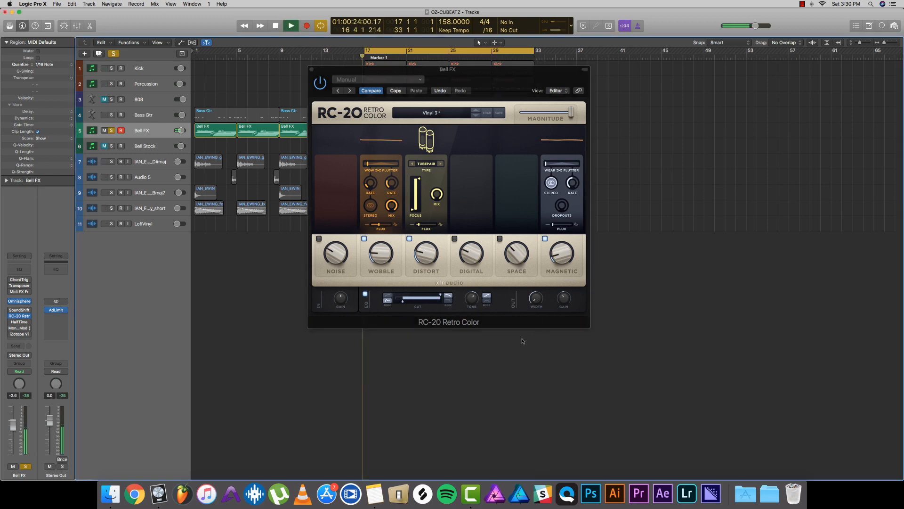
{"action": "key", "text": "space"}
Step: Raise RC-20's output Width, play the bell with the widened image, and return the Width to 100%
{"action": "left_click", "coordinate": [536, 298]}
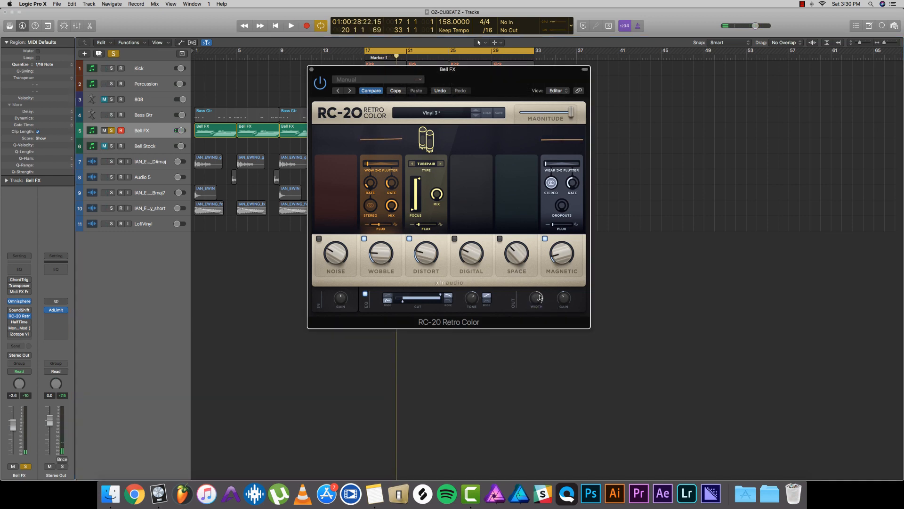
{"action": "key", "text": "space"}
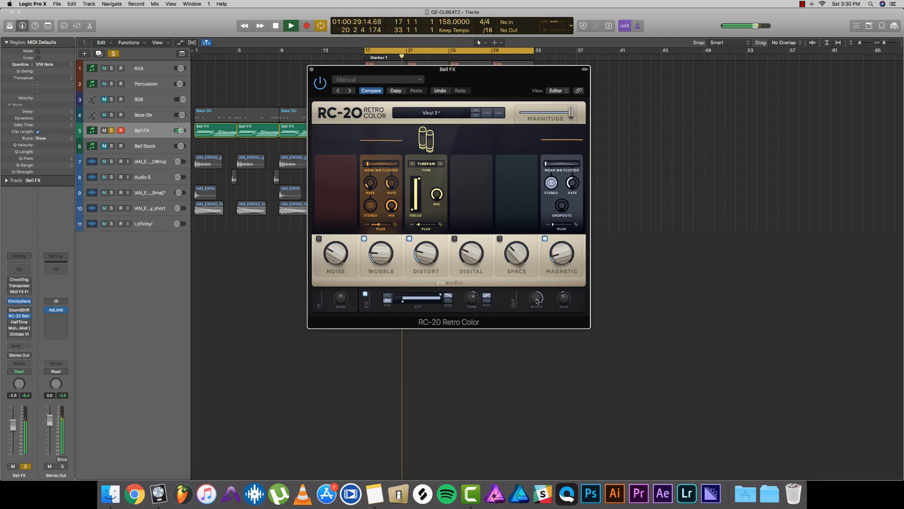
{"action": "key", "text": "space"}
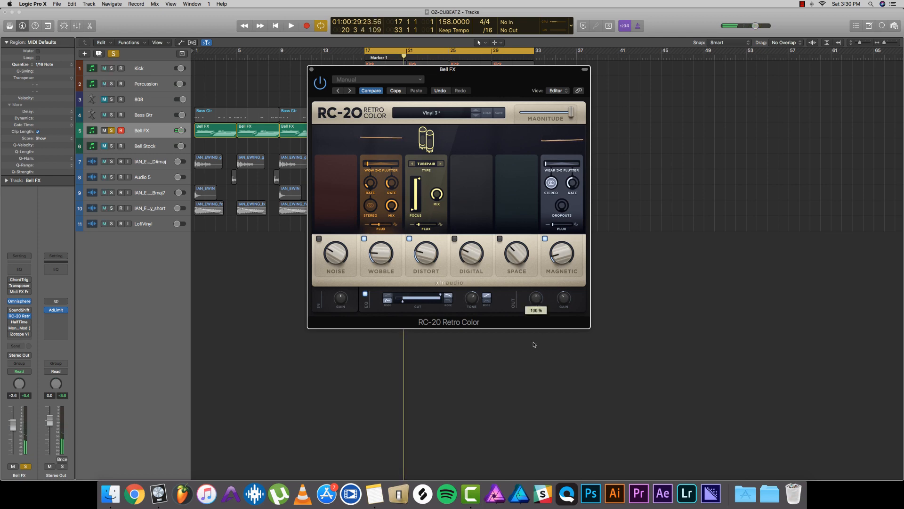
Step: Close RC-20 Retro Color and open the HalfTime effect on the Bell FX track, placing its window below the Bell FX regions
{"action": "left_click", "coordinate": [311, 70]}
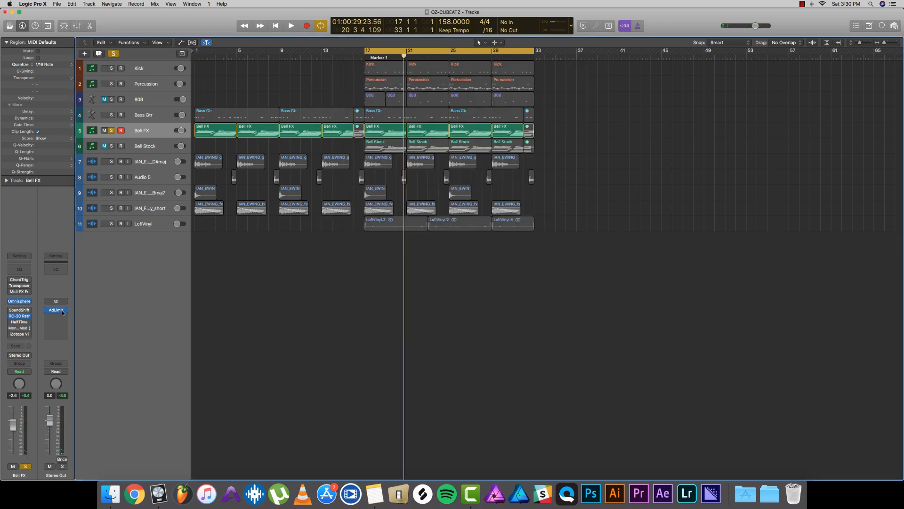
{"action": "left_click", "coordinate": [19, 321]}
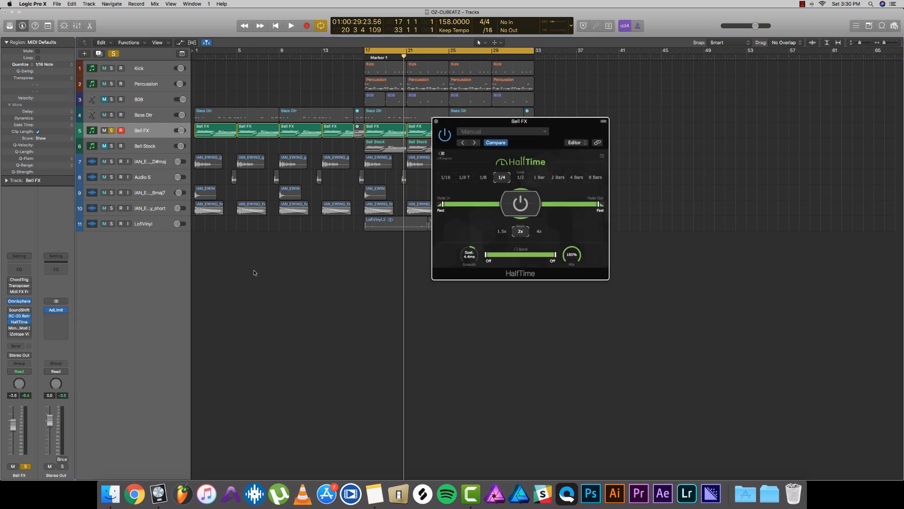
{"action": "left_click_drag", "start_coordinate": [521, 122], "coordinate": [508, 138]}
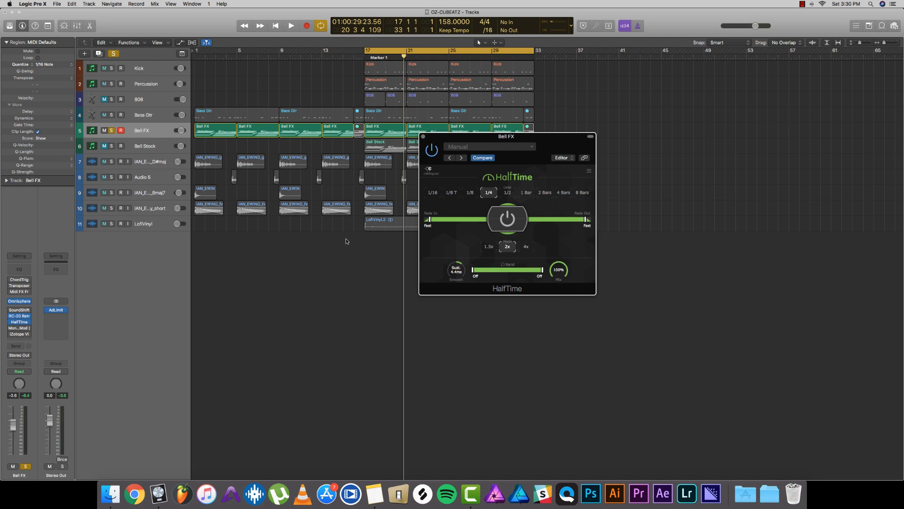
Step: Compare playback of the Bell FX track with HalfTime's Mix at 100% and at 0%, and restore it to 100%
{"action": "key", "text": "space"}
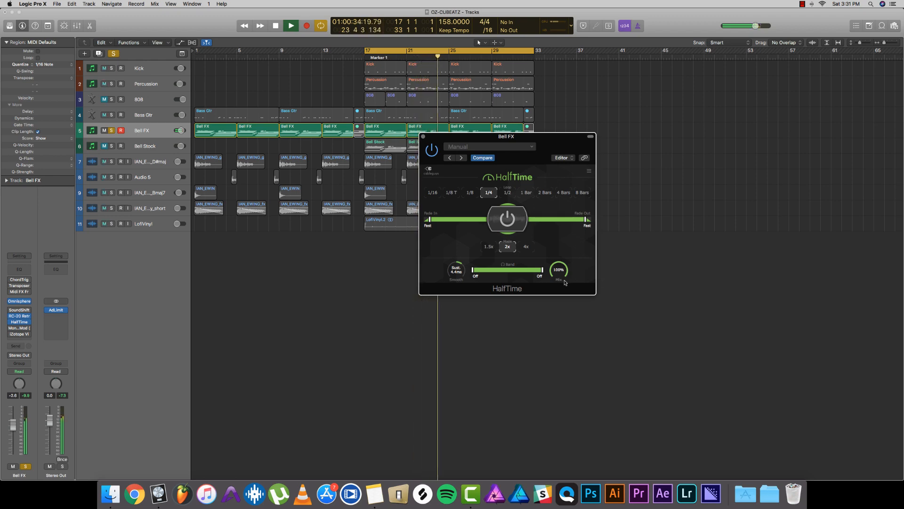
{"action": "key", "text": "space"}
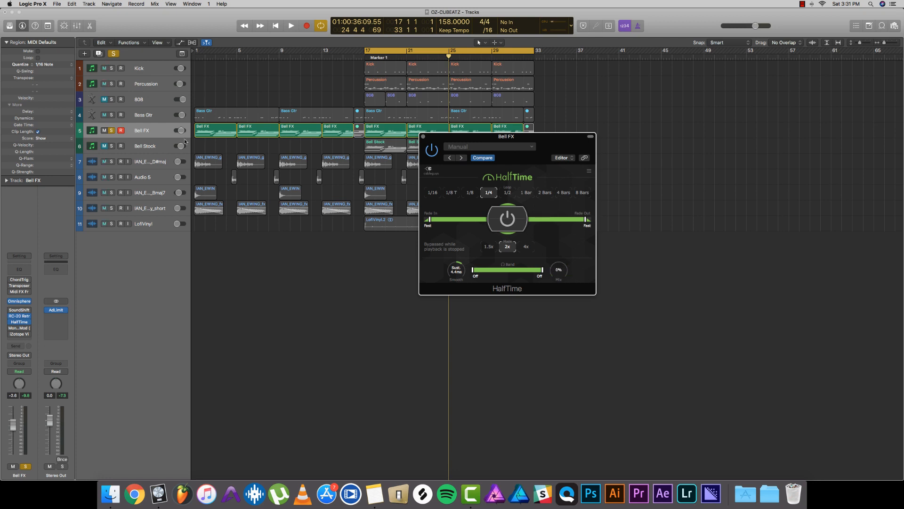
{"action": "key", "text": "space"}
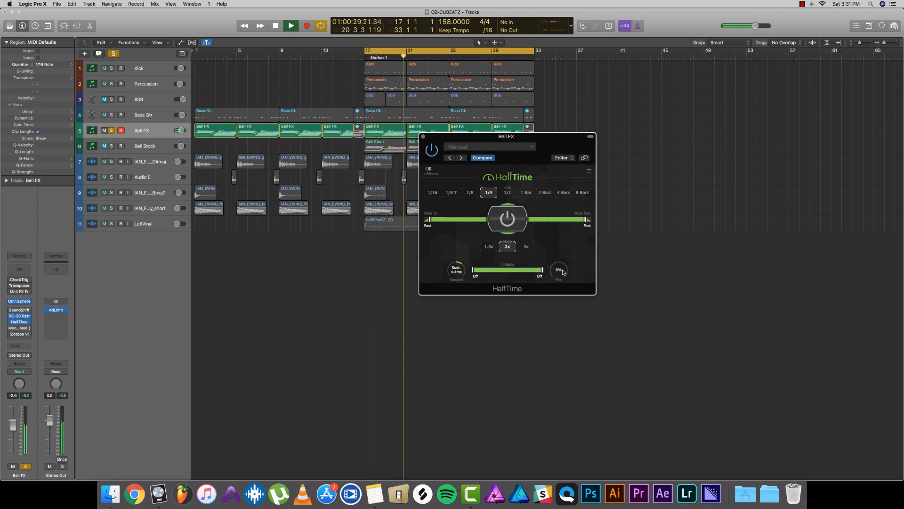
{"action": "key", "text": "space"}
{"action": "left_click_drag", "start_coordinate": [558, 269], "coordinate": [562, 274]}
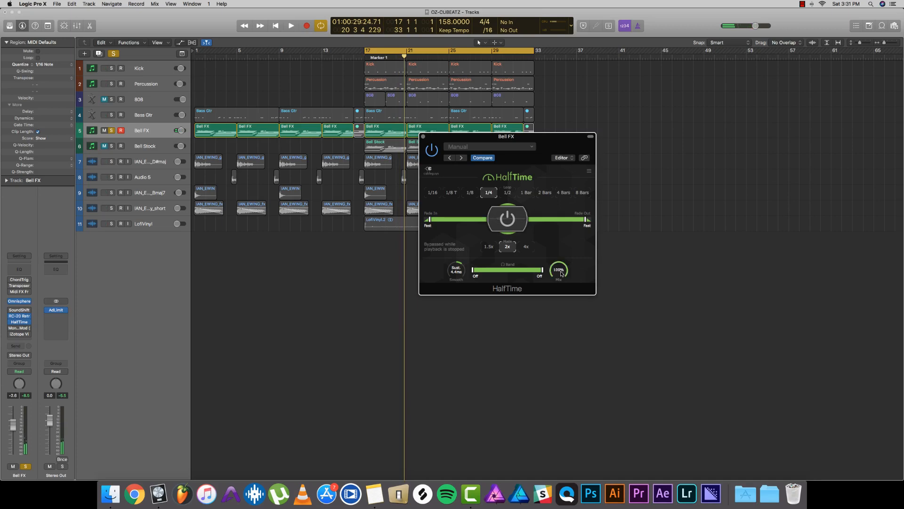
Step: Compare HalfTime's full Mix with a reduced Mix of about 60% during playback, and return it to 100%
{"action": "key", "text": "space"}
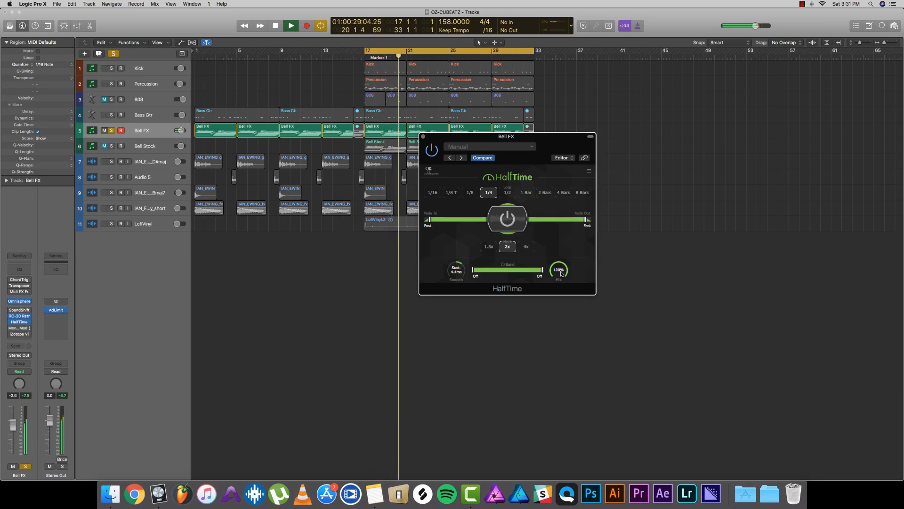
{"action": "key", "text": "space"}
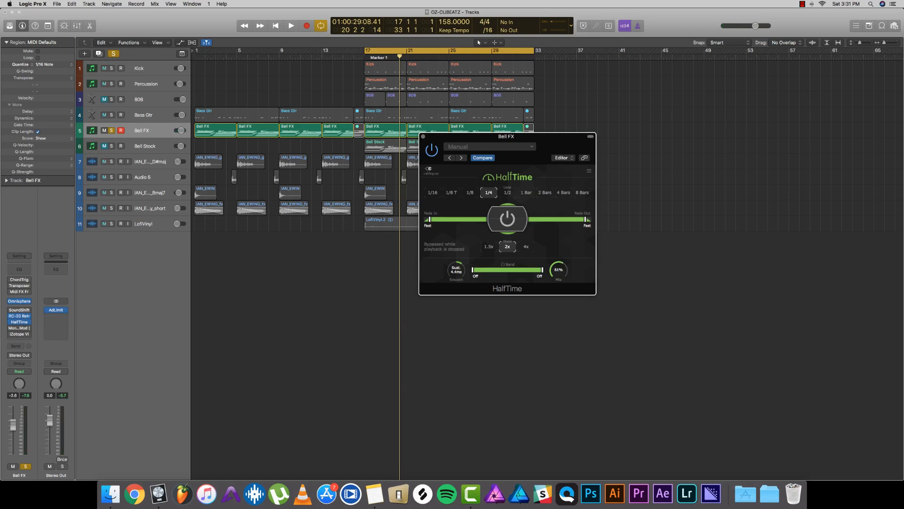
{"action": "key", "text": "space"}
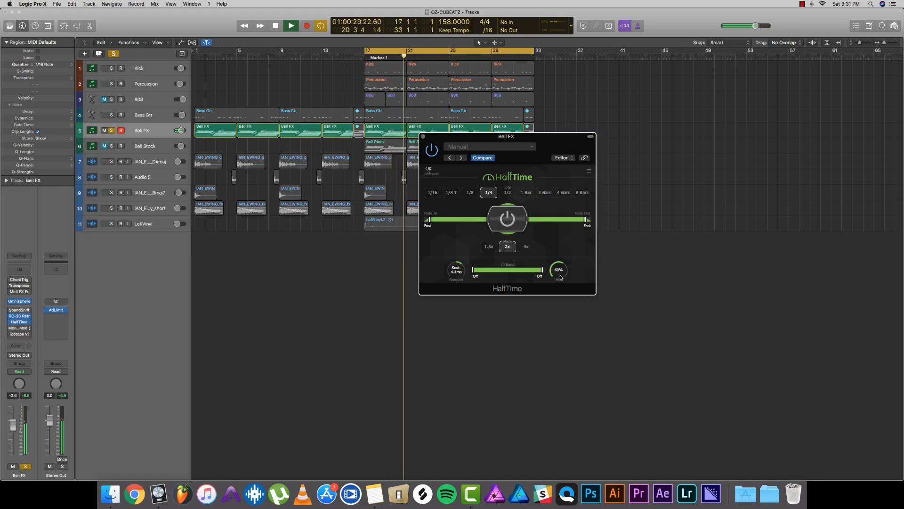
{"action": "key", "text": "space"}
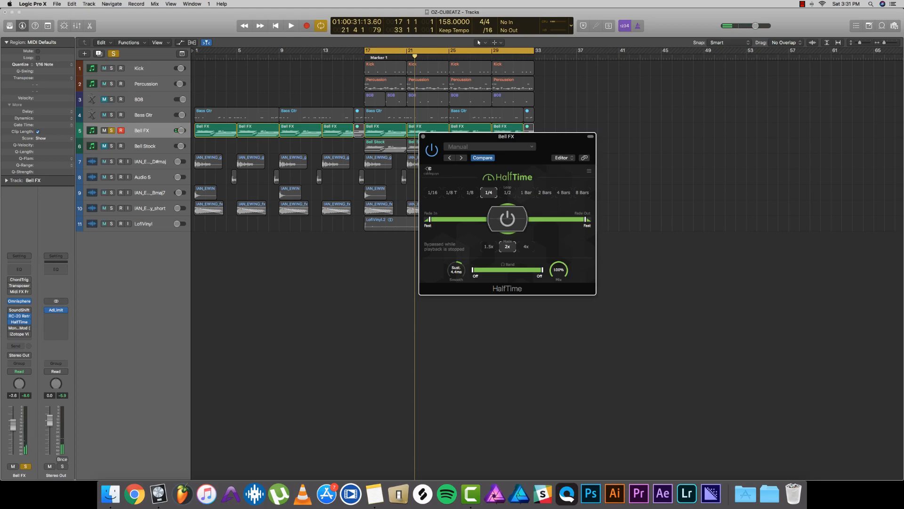
Step: Close the HalfTime effect, solo the D#maj sample track in place of Bell FX, and play it
{"action": "left_click", "coordinate": [423, 135]}
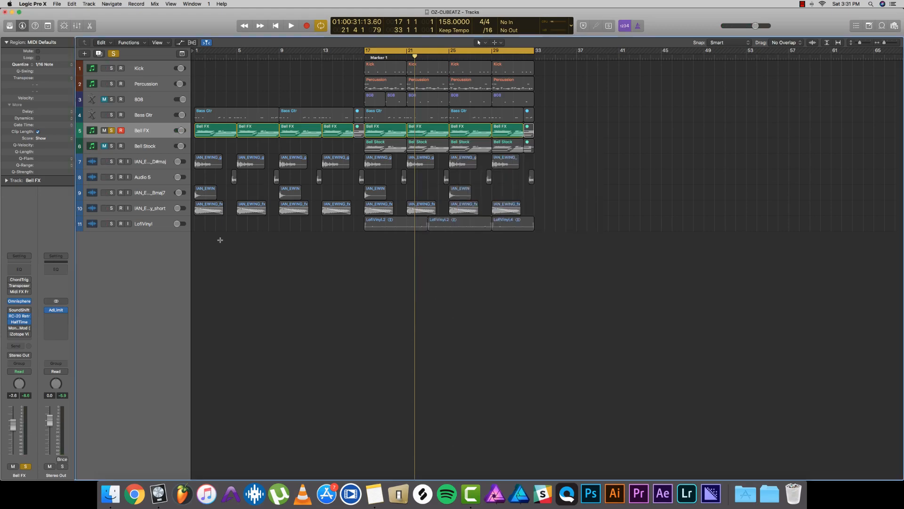
{"action": "left_click", "coordinate": [165, 164]}
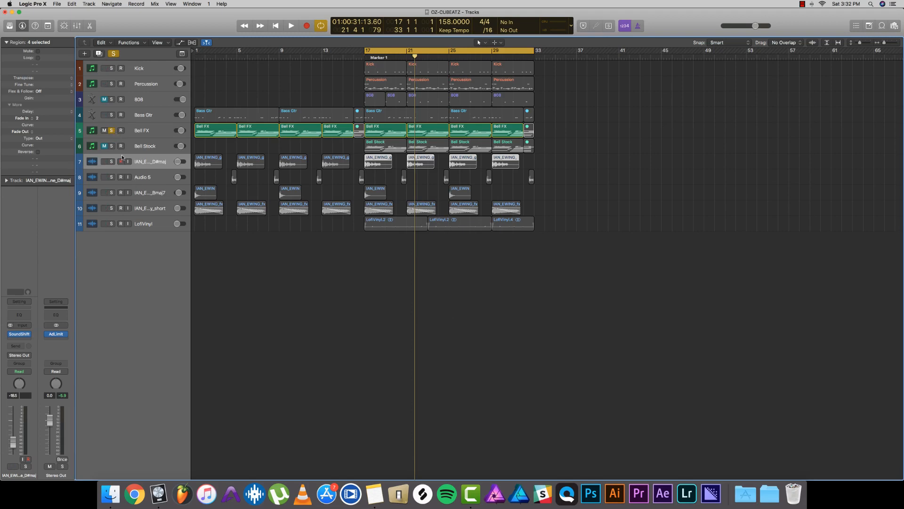
{"action": "left_click", "coordinate": [147, 166]}
{"action": "left_click", "coordinate": [111, 130]}
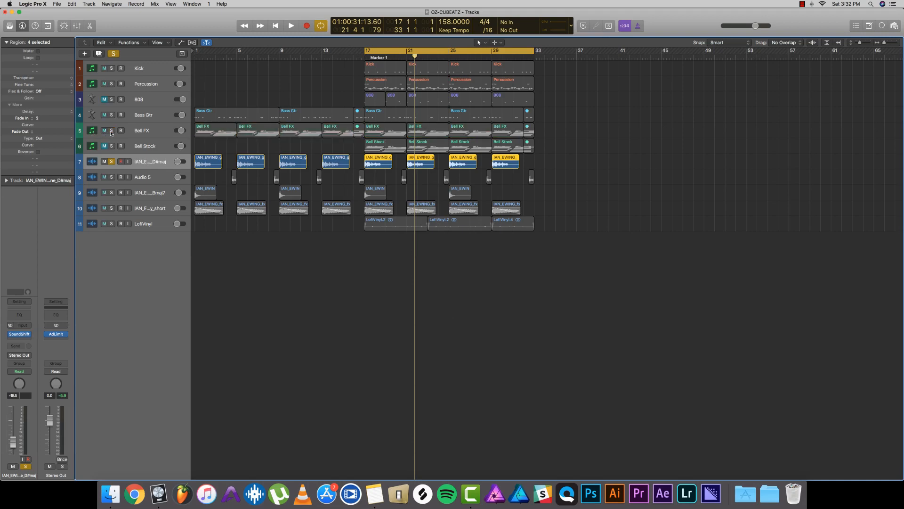
{"action": "key", "text": "space"}
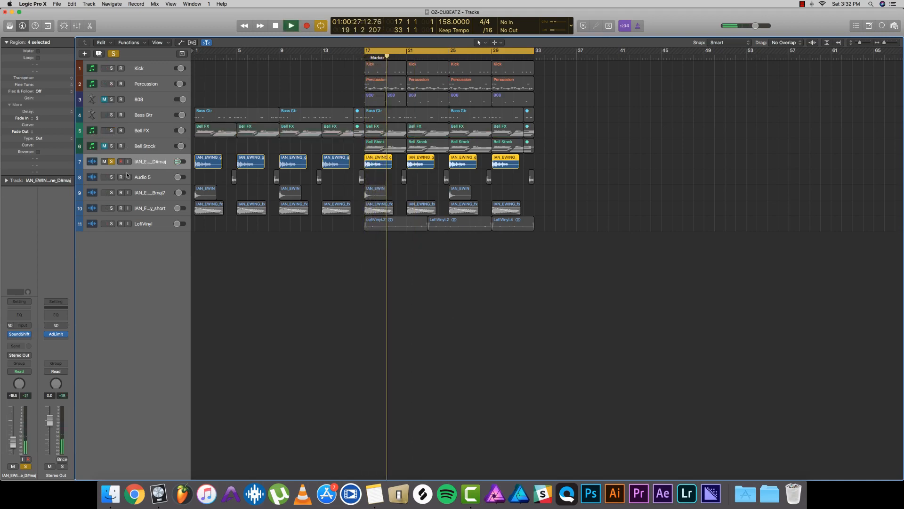
{"action": "key", "text": "space"}
Step: Add the Audio 5 track to the solo and play it together with the D#maj sample track
{"action": "left_click", "coordinate": [146, 178]}
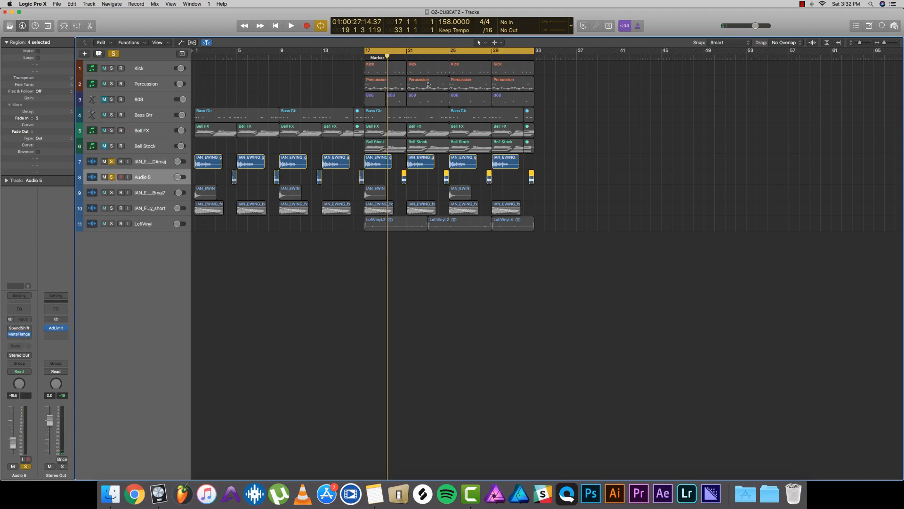
{"action": "key", "text": "space"}
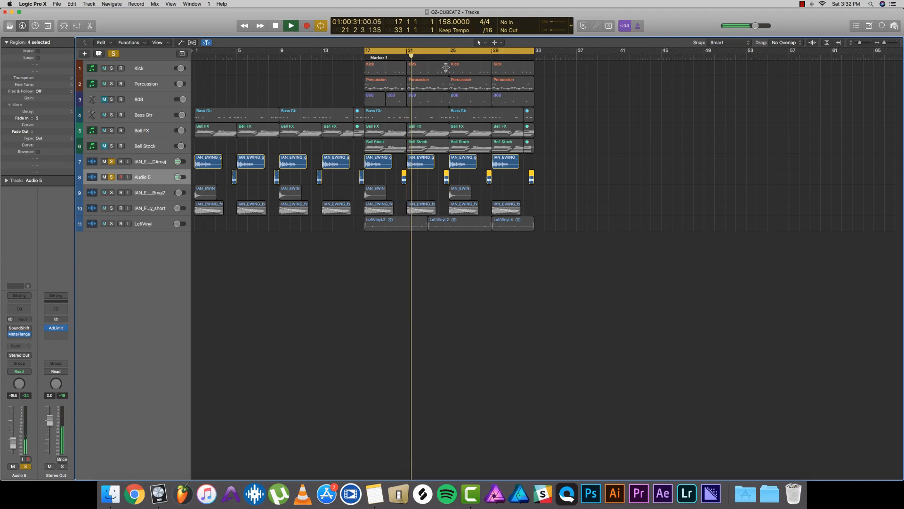
{"action": "key", "text": "space"}
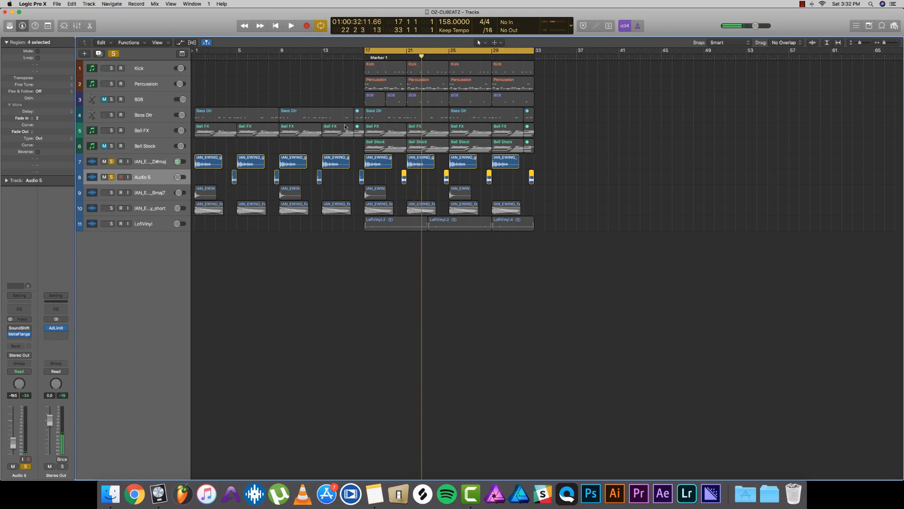
Step: Solo only the Bmaj7 sample track, removing the solo from D#maj and Audio 5, and play it
{"action": "left_click", "coordinate": [136, 191]}
{"action": "left_click", "coordinate": [111, 193]}
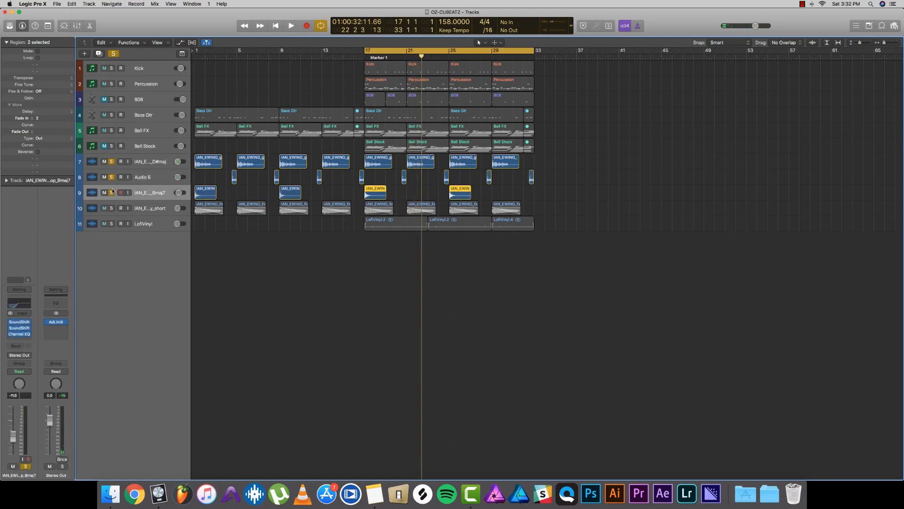
{"action": "left_click", "coordinate": [112, 177]}
{"action": "left_click", "coordinate": [111, 162]}
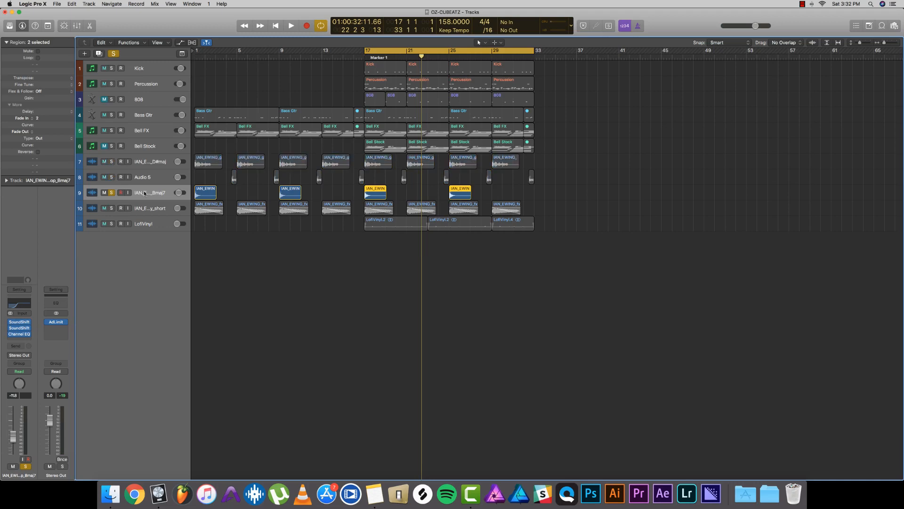
{"action": "key", "text": "space"}
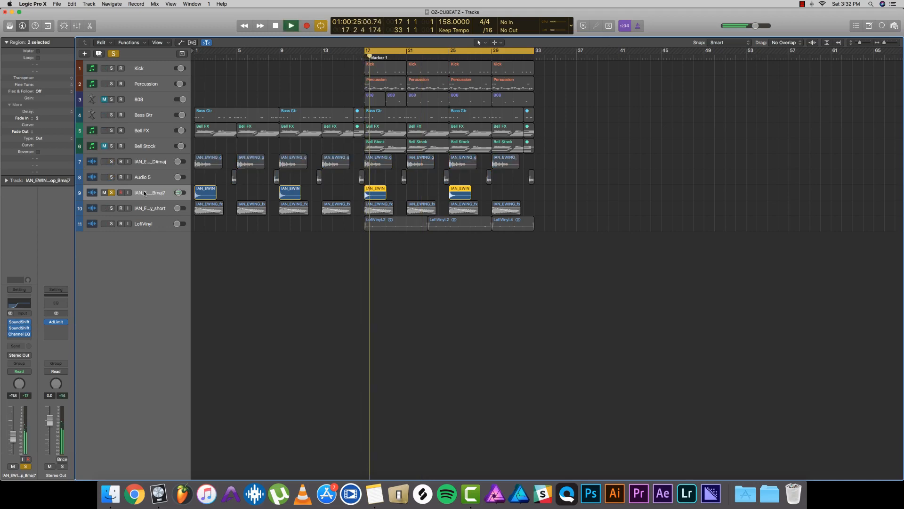
{"action": "key", "text": "space"}
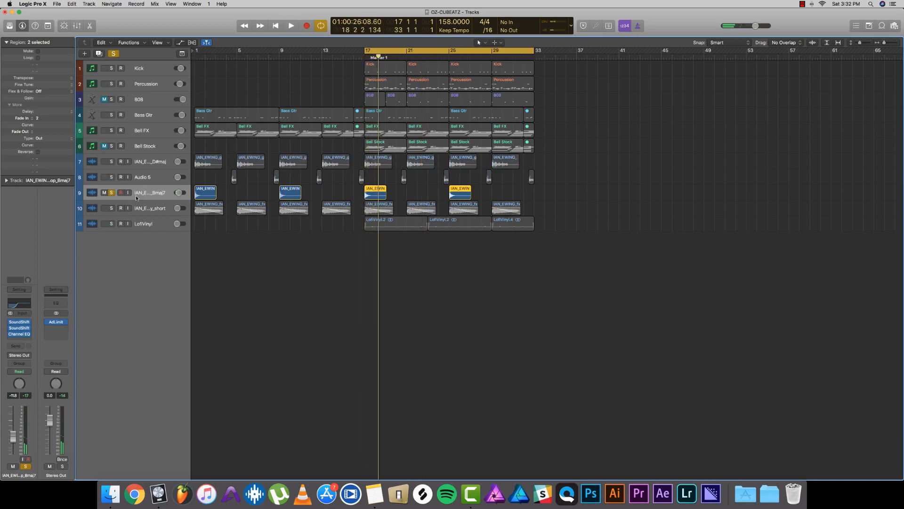
Step: Switch the solo from the Bmaj7 sample to the short sample on track 10 and play it
{"action": "left_click", "coordinate": [112, 193]}
{"action": "left_click", "coordinate": [142, 207]}
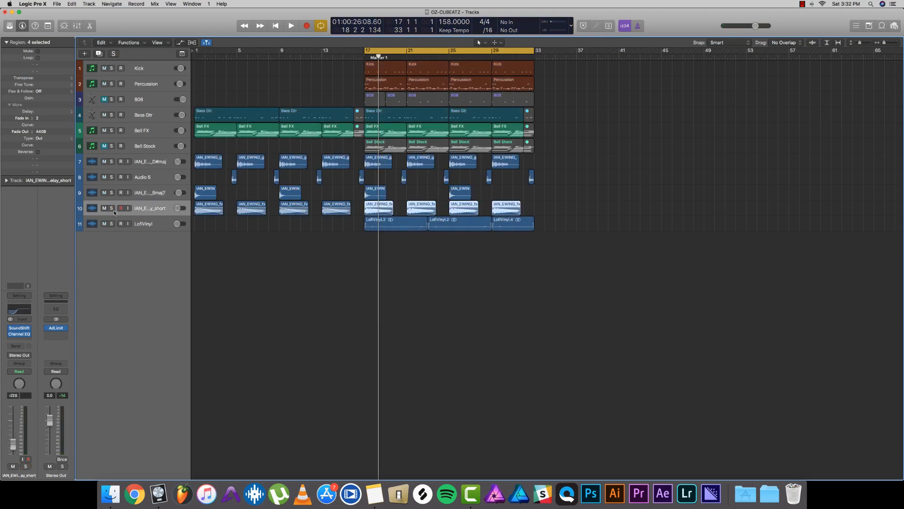
{"action": "left_click", "coordinate": [112, 208]}
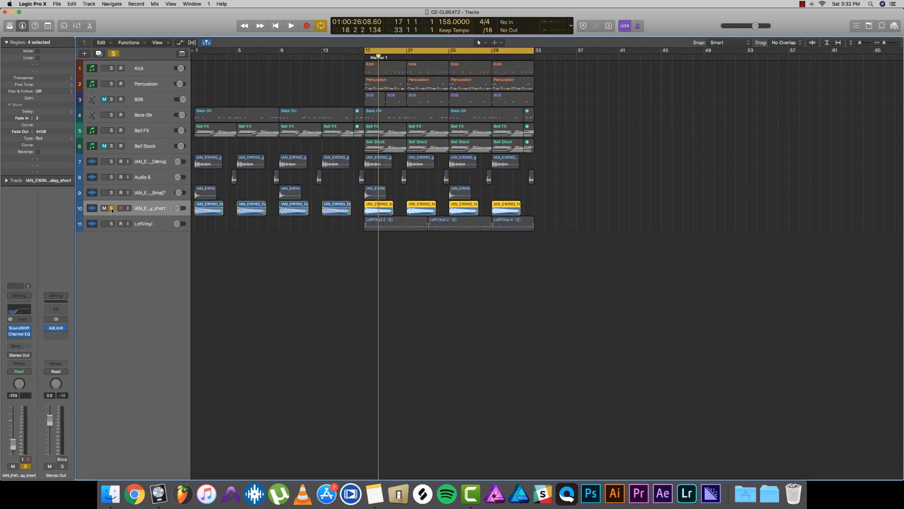
{"action": "key", "text": "space"}
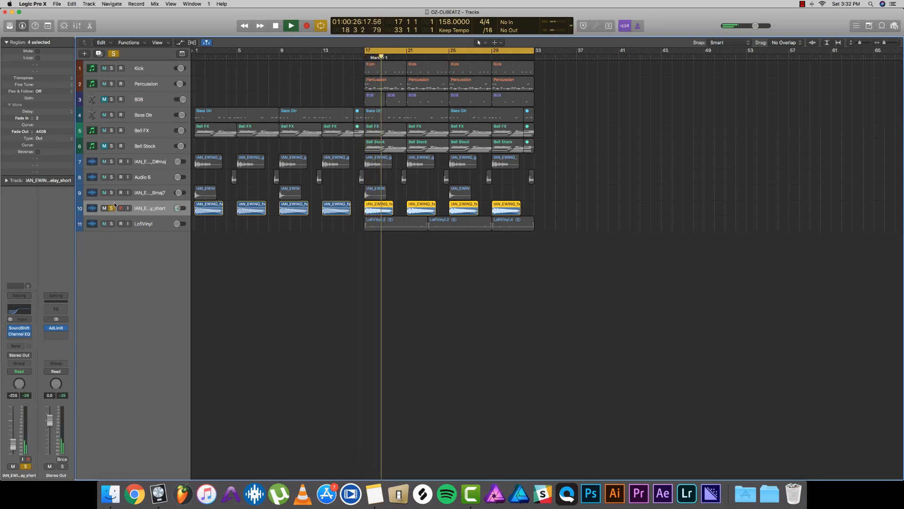
{"action": "key", "text": "space"}
Step: Solo tracks 7 to 9 along with track 10 and play all four sample tracks together
{"action": "left_click_drag", "start_coordinate": [112, 162], "coordinate": [112, 192]}
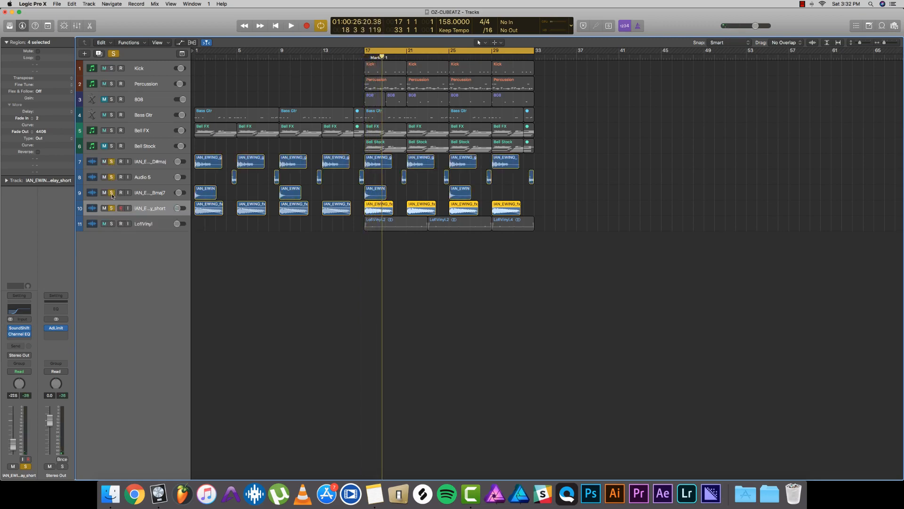
{"action": "key", "text": "space"}
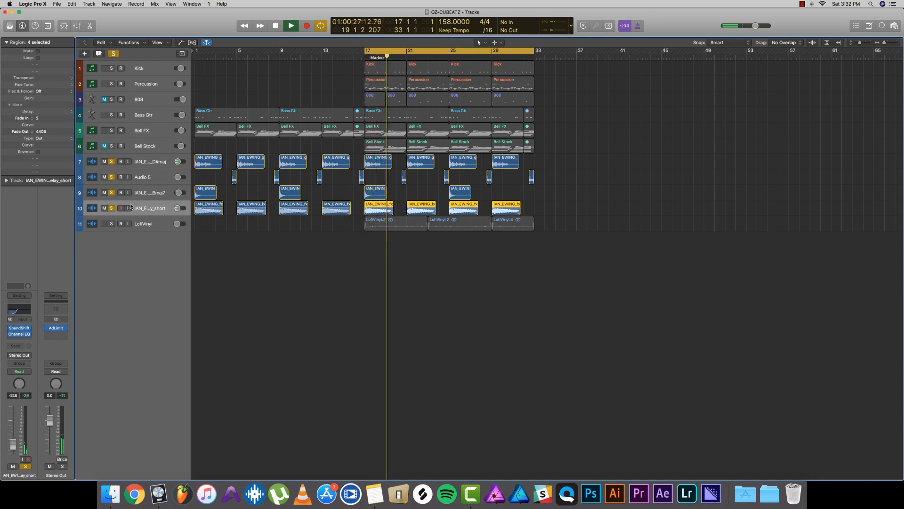
{"action": "key", "text": "space"}
Step: Add Bell FX to the soloed sample tracks during playback, and clear all solos to hear the full beat
{"action": "left_click", "coordinate": [136, 134]}
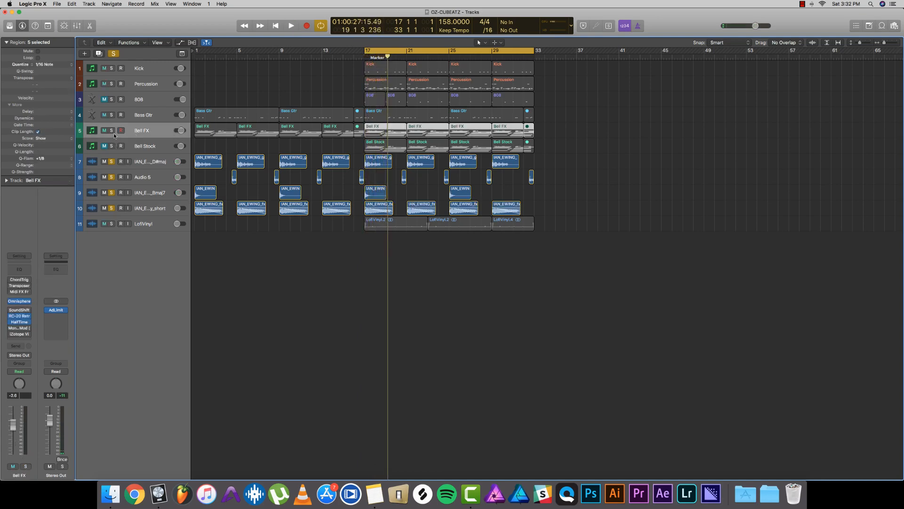
{"action": "left_click", "coordinate": [112, 131]}
{"action": "key", "text": "space"}
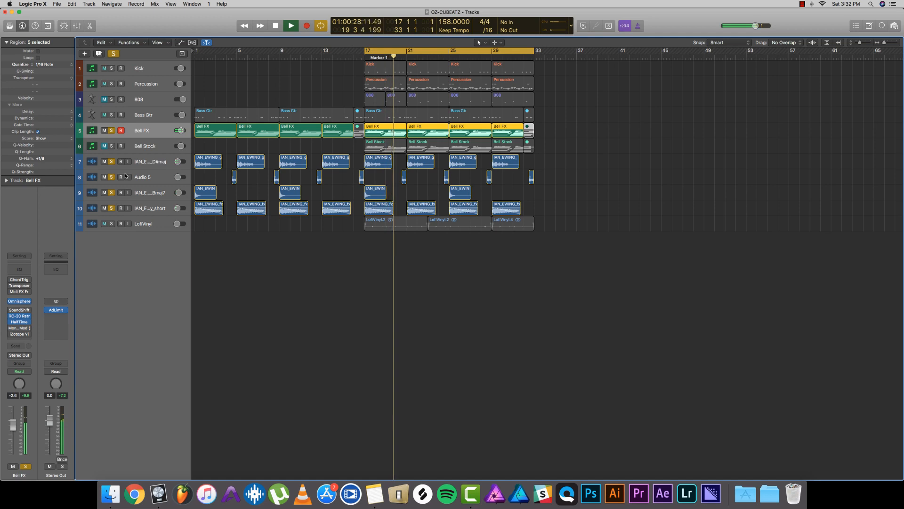
{"action": "left_click", "coordinate": [113, 54]}
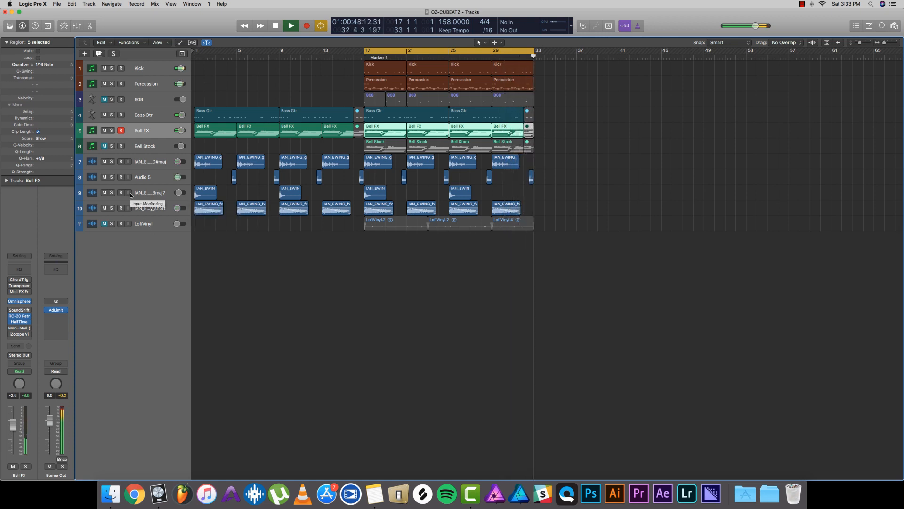
{"action": "key", "text": "space"}
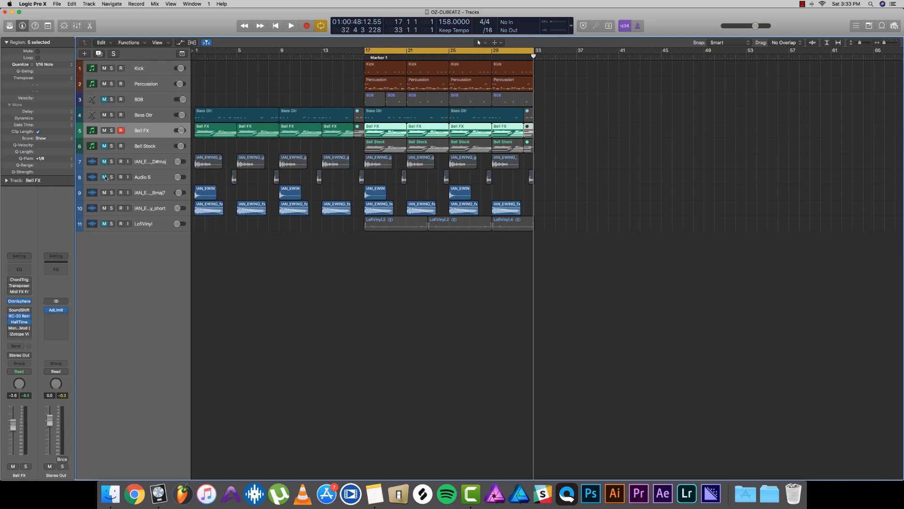
Step: Solo the Bell FX track, play it with its audio effects bypassed, and open the MondoMod effect on that track
{"action": "key", "text": "ctrl+s"}
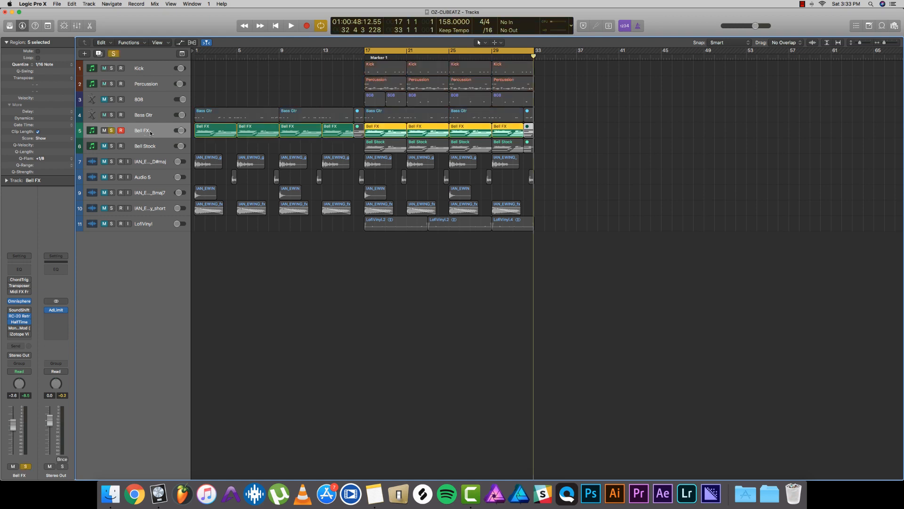
{"action": "key", "text": "space"}
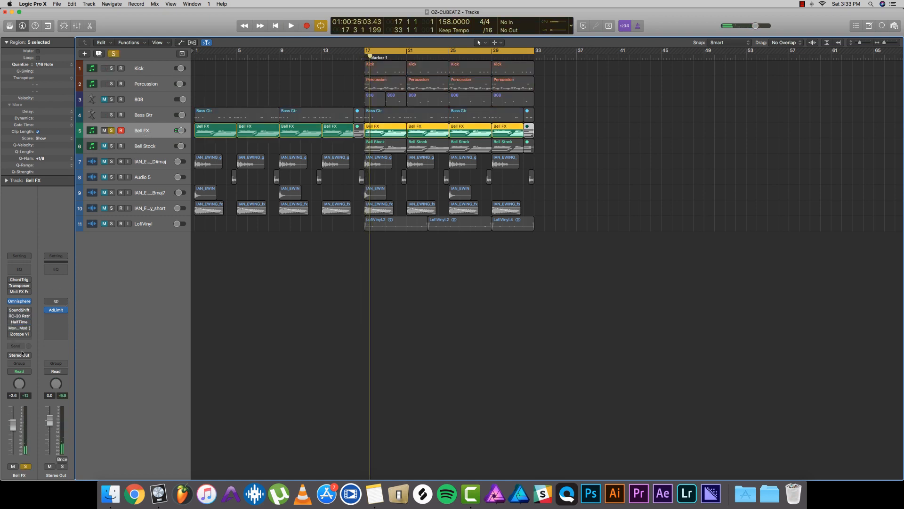
{"action": "left_click", "coordinate": [21, 328]}
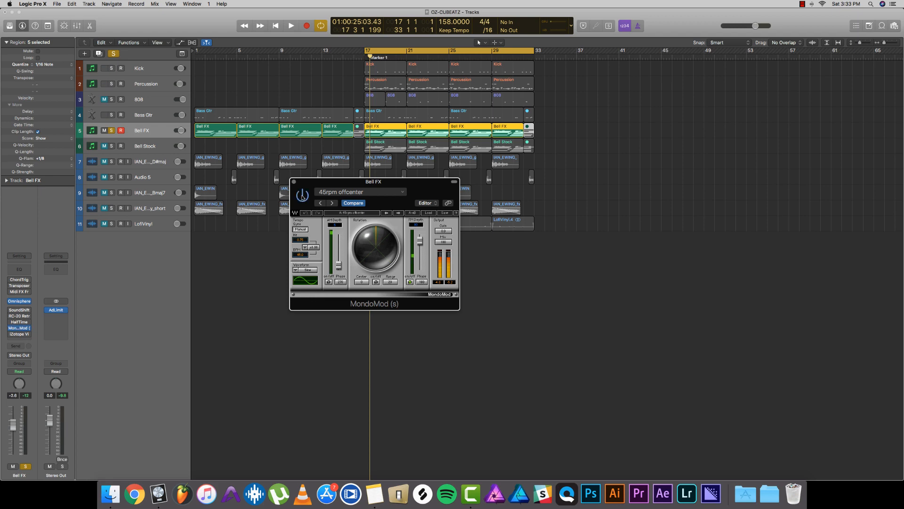
Step: Choose the factory preset 45rpm offcenter in MondoMod
{"action": "left_click", "coordinate": [339, 192]}
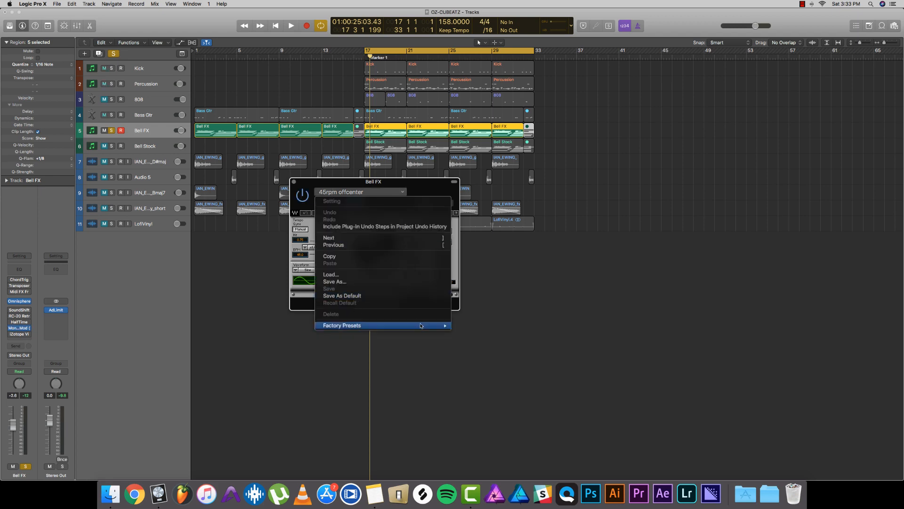
{"action": "mouse_move", "coordinate": [420, 325]}
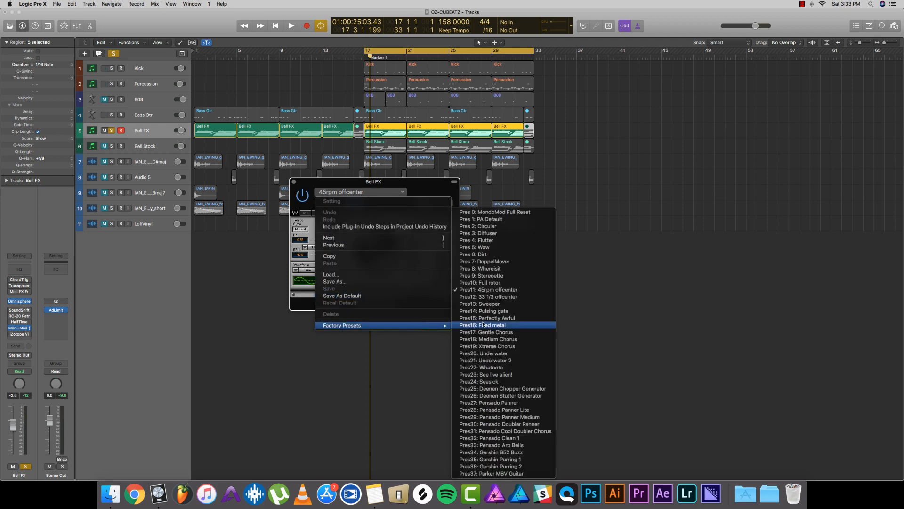
{"action": "left_click", "coordinate": [520, 290]}
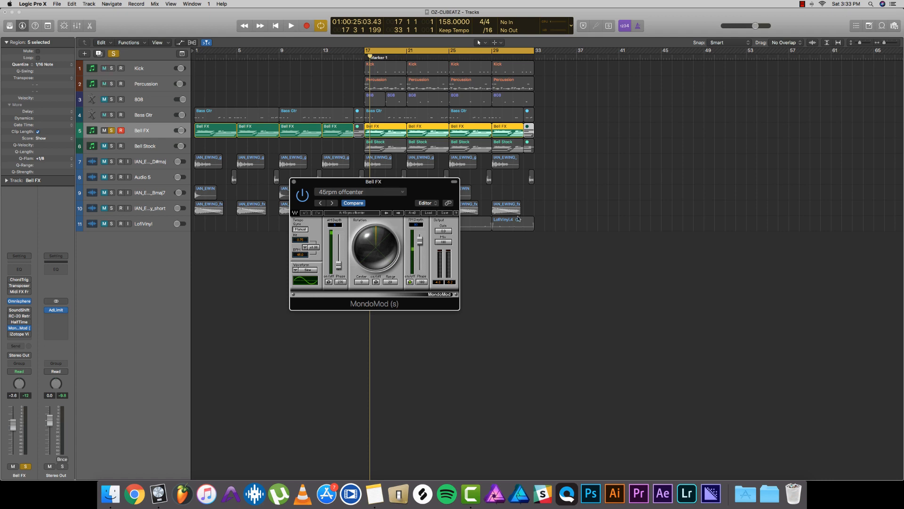
Step: Compare playback of the Bell FX track with MondoMod enabled and bypassed, and leave the effect enabled
{"action": "key", "text": "space"}
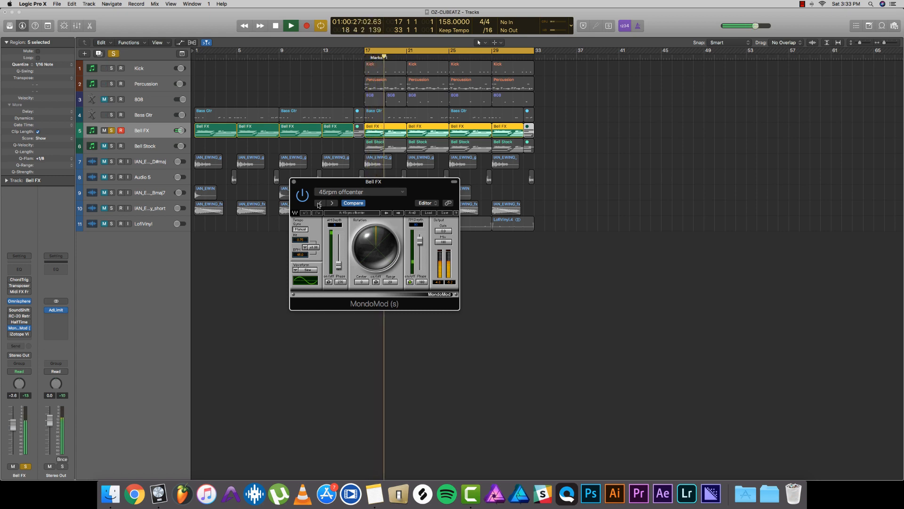
{"action": "key", "text": "space"}
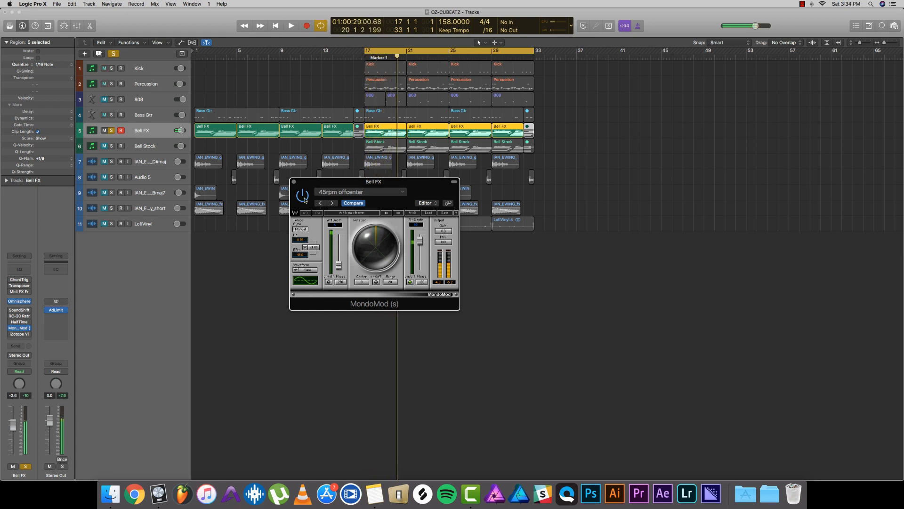
{"action": "key", "text": "space"}
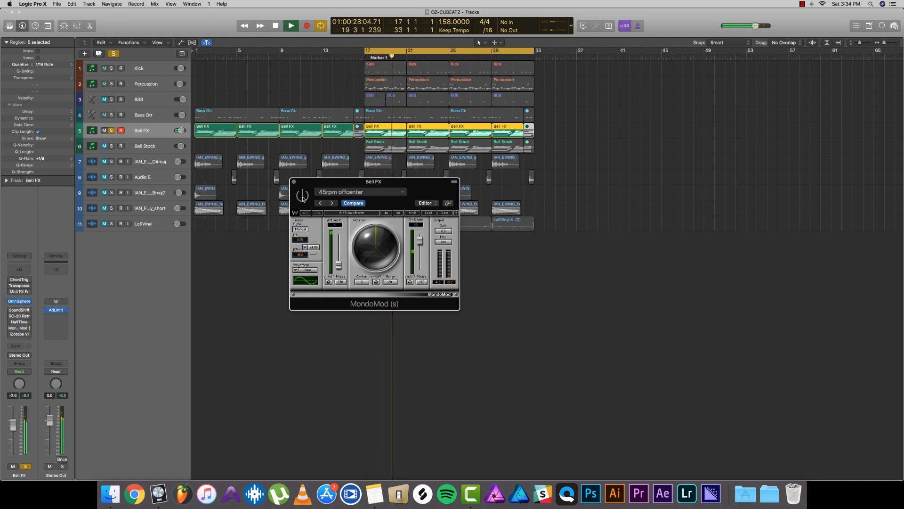
{"action": "key", "text": "space"}
Step: Audition MondoMod's 33 1/3 offcenter factory preset on the Bell FX track, return to the previous preset, and close the effect
{"action": "left_click", "coordinate": [363, 195]}
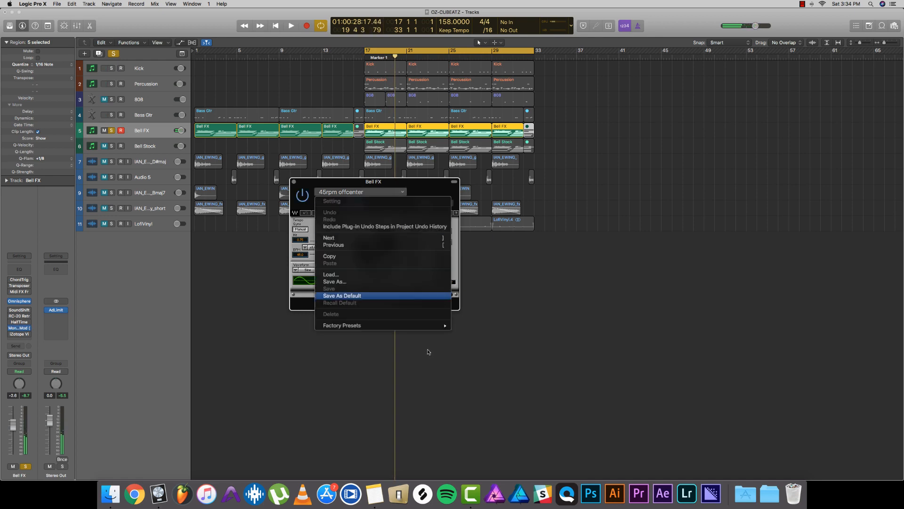
{"action": "mouse_move", "coordinate": [424, 324]}
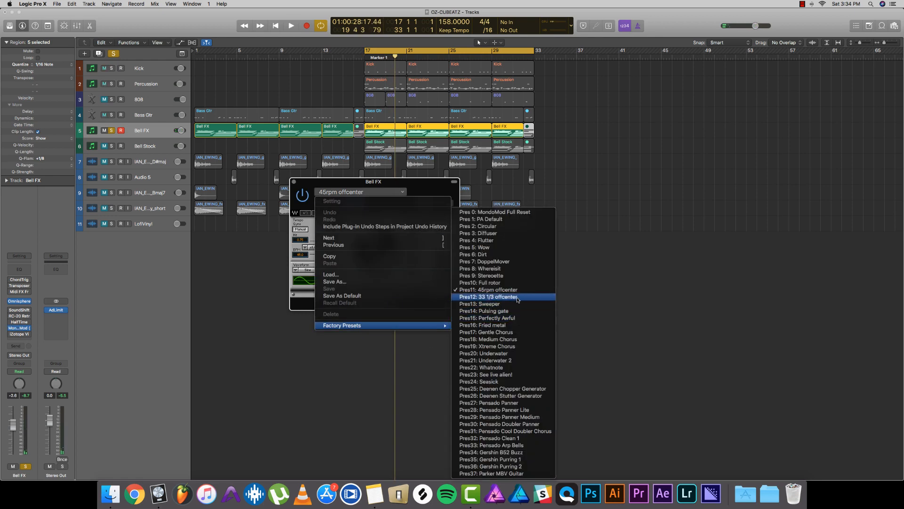
{"action": "left_click", "coordinate": [518, 297]}
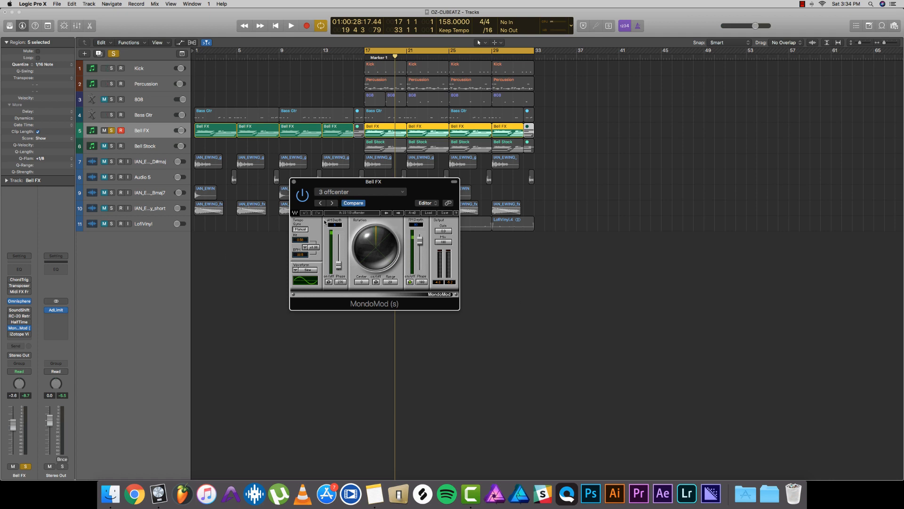
{"action": "key", "text": "space"}
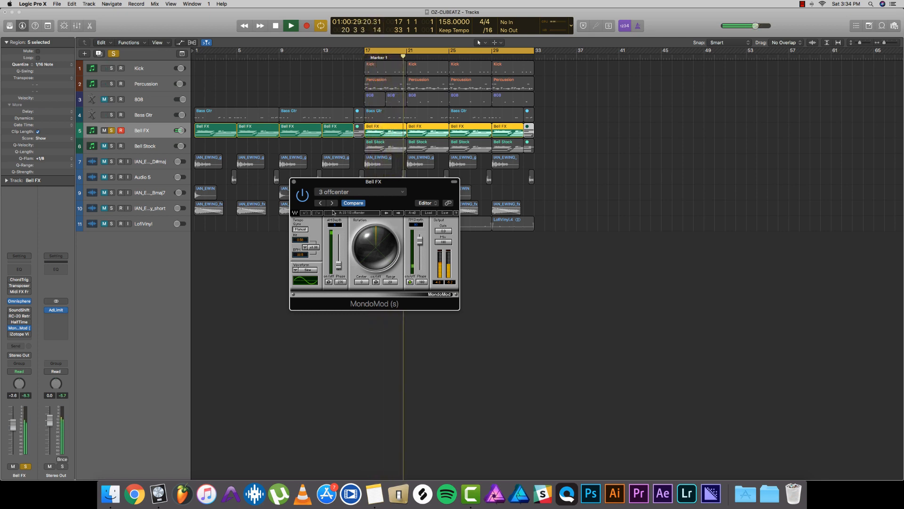
{"action": "key", "text": "space"}
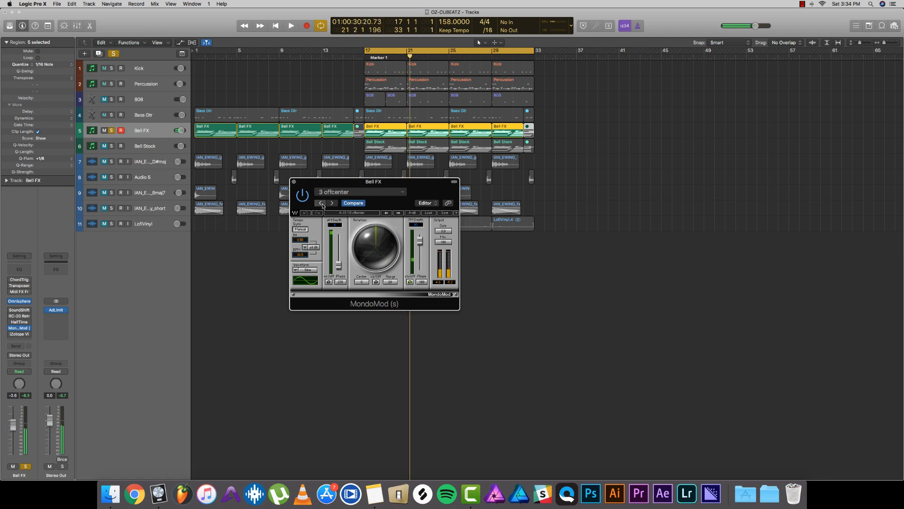
{"action": "left_click", "coordinate": [322, 203]}
{"action": "left_click", "coordinate": [293, 182]}
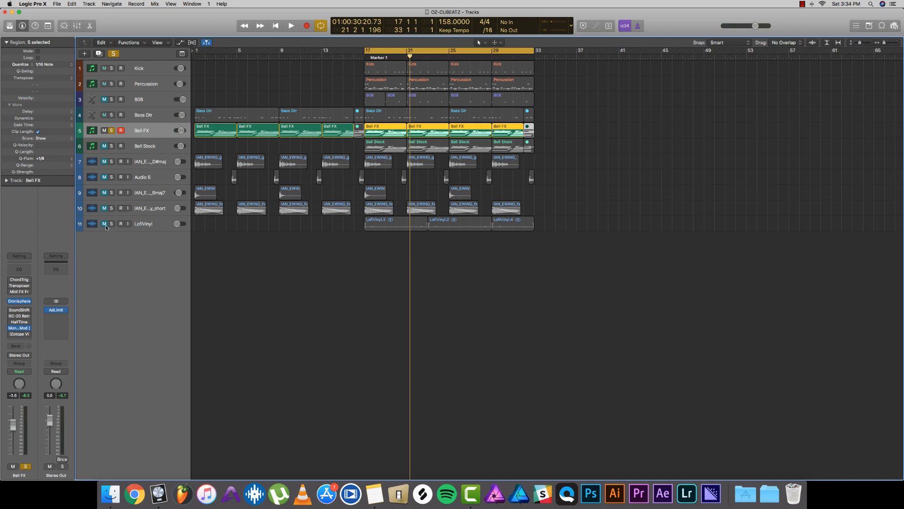
Step: Solo the LofiVinyl track, remove the solo from Bell FX, and play the vinyl noise on its own
{"action": "left_click", "coordinate": [149, 224]}
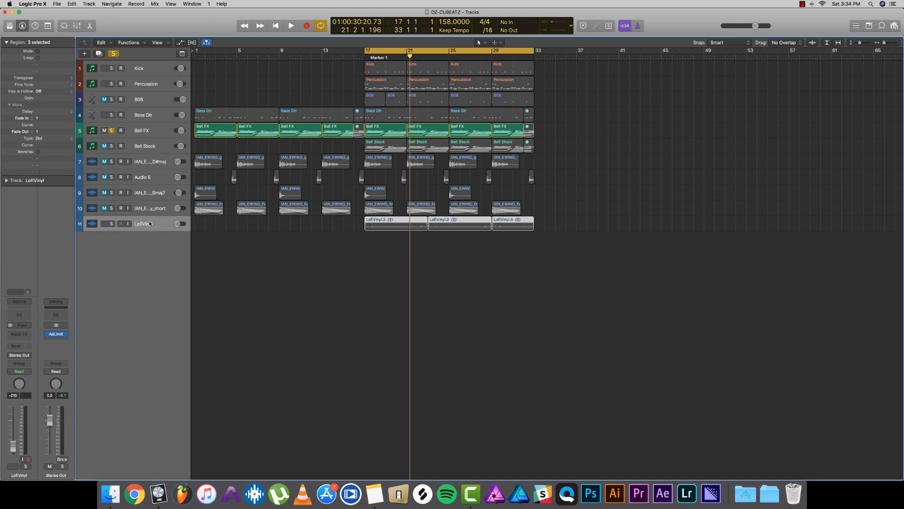
{"action": "left_click", "coordinate": [276, 236]}
{"action": "left_click", "coordinate": [159, 224]}
{"action": "left_click", "coordinate": [112, 224]}
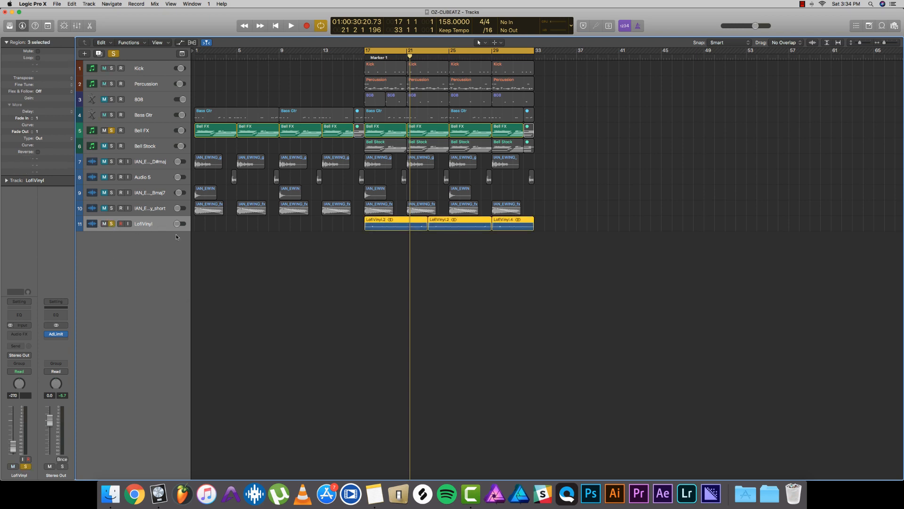
{"action": "left_click", "coordinate": [112, 131]}
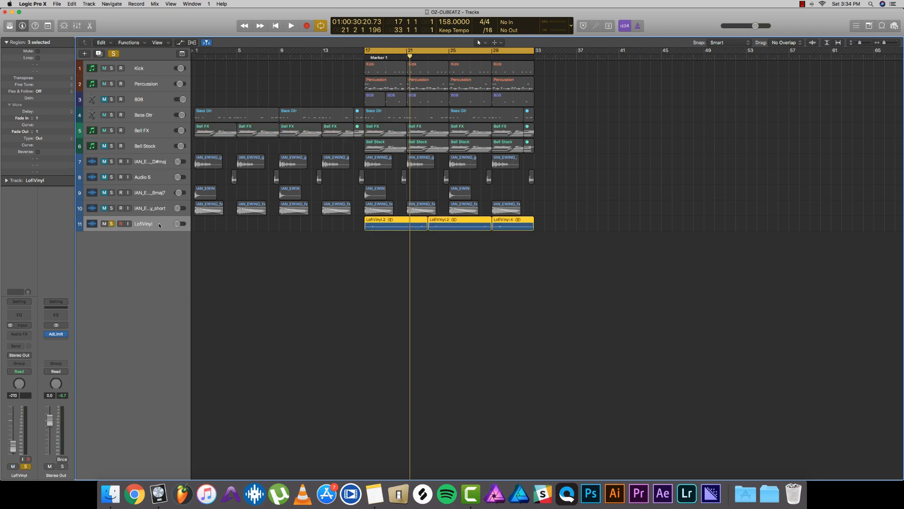
{"action": "key", "text": "space"}
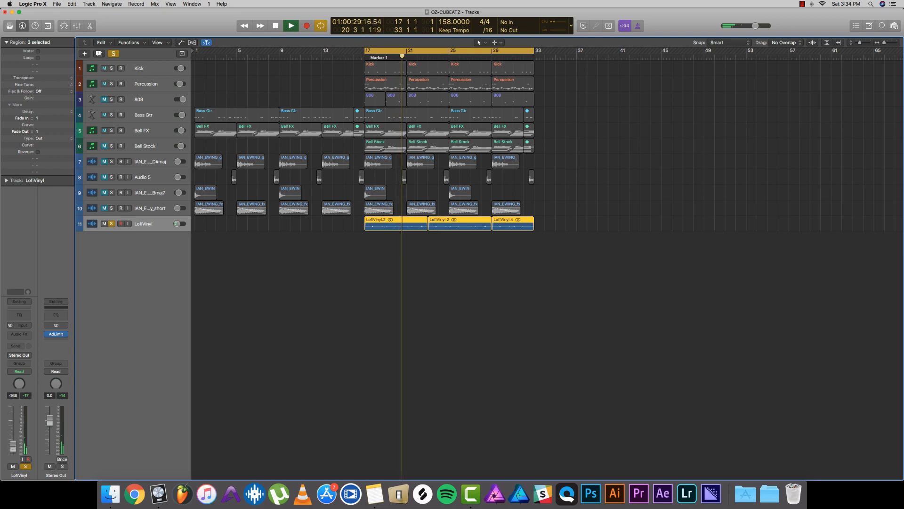
Step: Add Bell FX to the solo, listen to it together with LofiVinyl, and stop playback
{"action": "left_click_drag", "start_coordinate": [13, 446], "coordinate": [12, 444]}
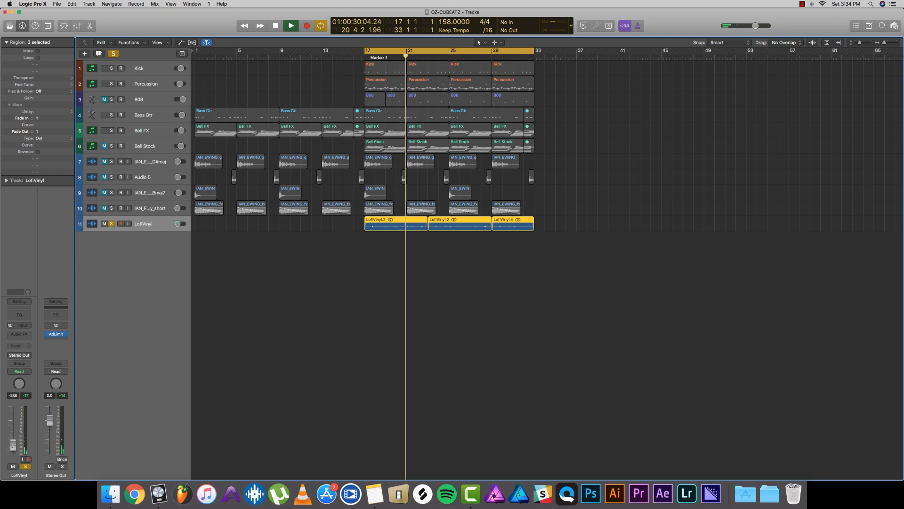
{"action": "left_click", "coordinate": [112, 130]}
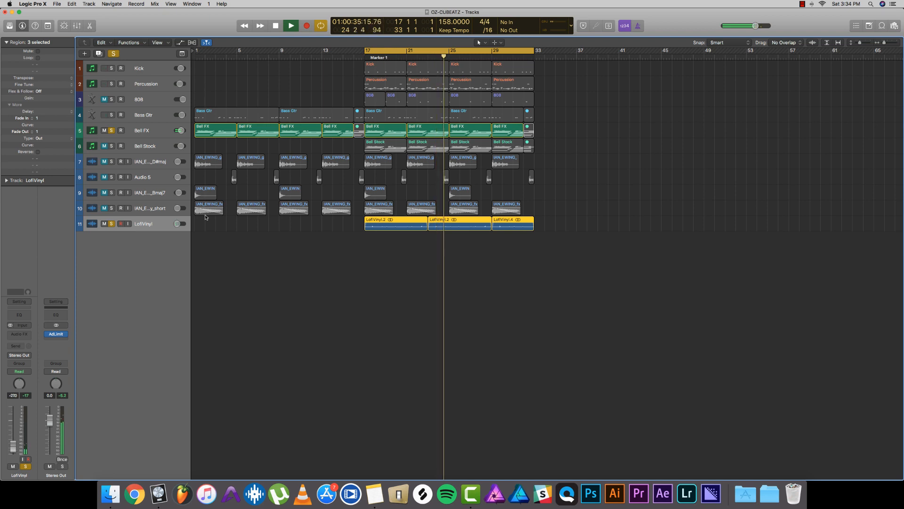
{"action": "key", "text": "space"}
Step: Open iZotope Vinyl on Bell FX, keep Warp Depth near maximum with the noise sliders at minimum, and audition the sound
{"action": "left_click", "coordinate": [142, 132]}
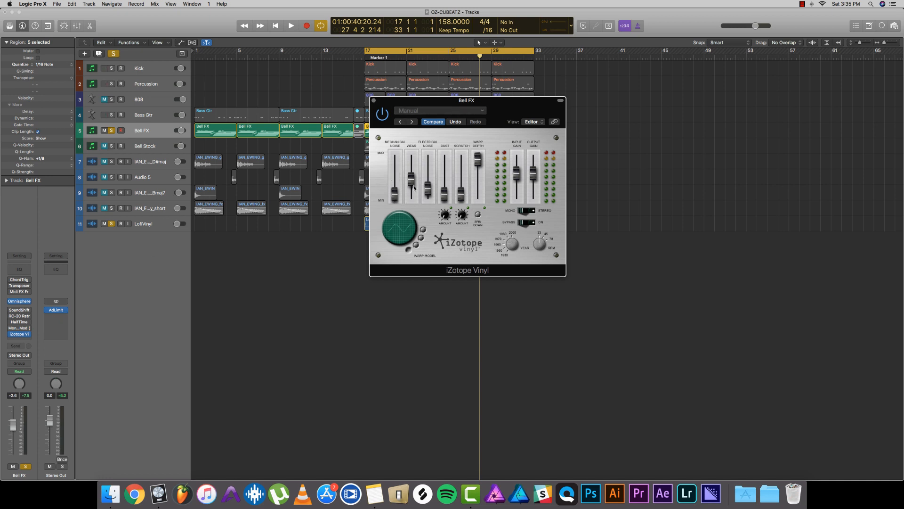
{"action": "left_click_drag", "start_coordinate": [477, 164], "coordinate": [478, 198]}
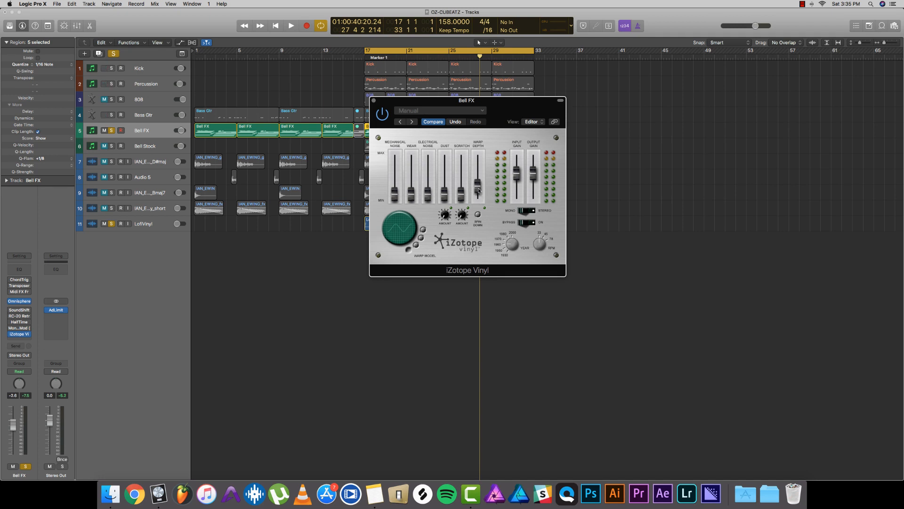
{"action": "left_click_drag", "start_coordinate": [479, 190], "coordinate": [479, 160]}
{"action": "key", "text": "space"}
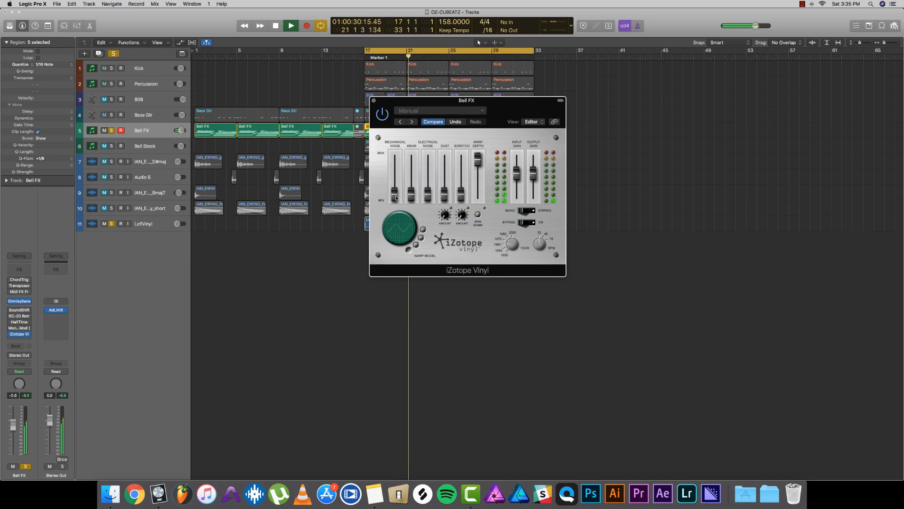
{"action": "key", "text": "space"}
Step: Raise Mechanical Noise, Wear and Electrical Noise in iZotope Vinyl and audition the result on Bell FX
{"action": "mouse_move", "coordinate": [396, 197]}
{"action": "left_mouse_down"}
{"action": "mouse_move", "coordinate": [396, 184]}
{"action": "mouse_move", "coordinate": [409, 190]}
{"action": "left_mouse_up"}
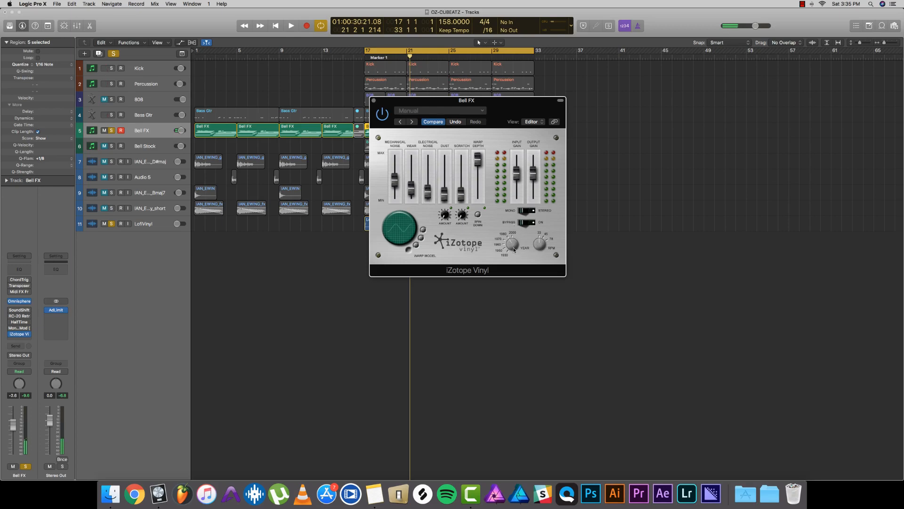
{"action": "key", "text": "space"}
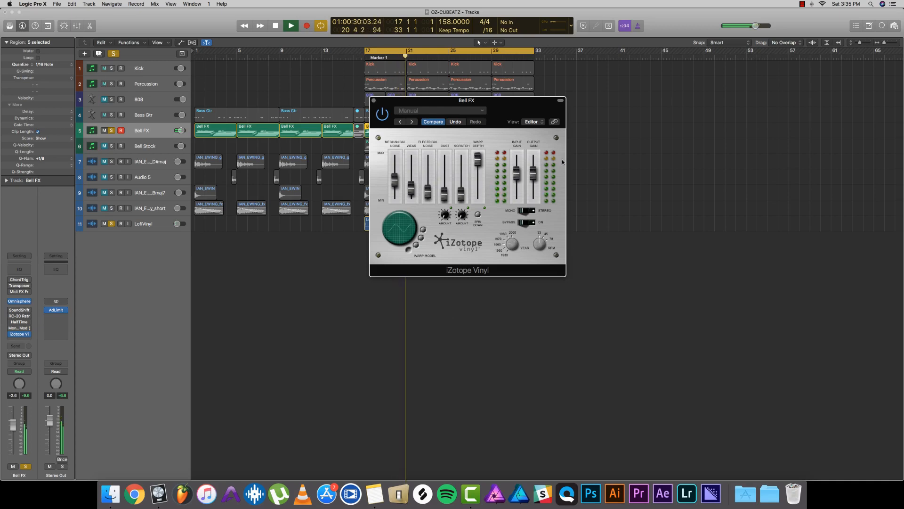
{"action": "key", "text": "space"}
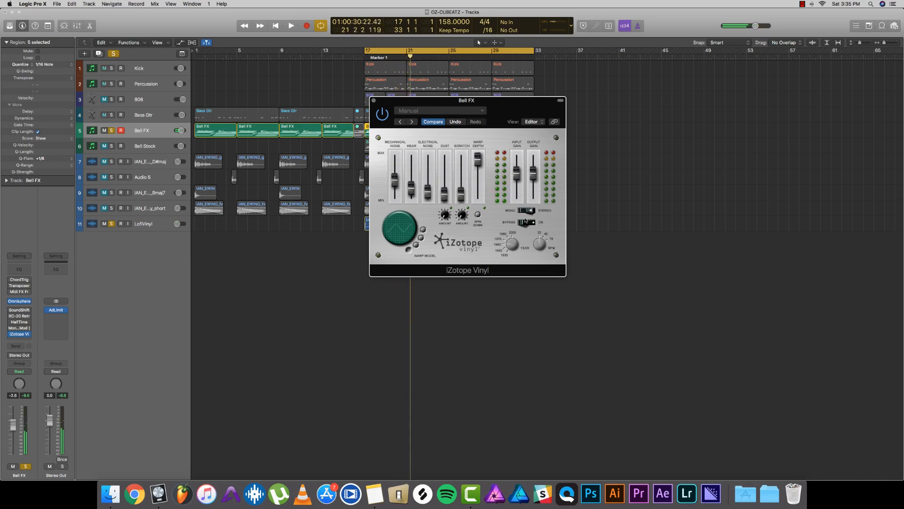
{"action": "key", "text": "space"}
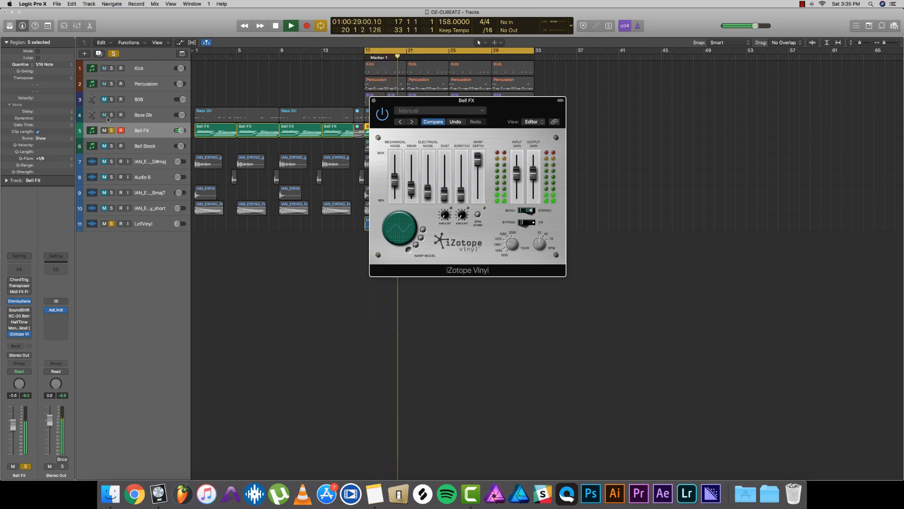
Step: Clear all track solos, play the beat with its other unmuted tracks, and close iZotope Vinyl
{"action": "left_click", "coordinate": [113, 54]}
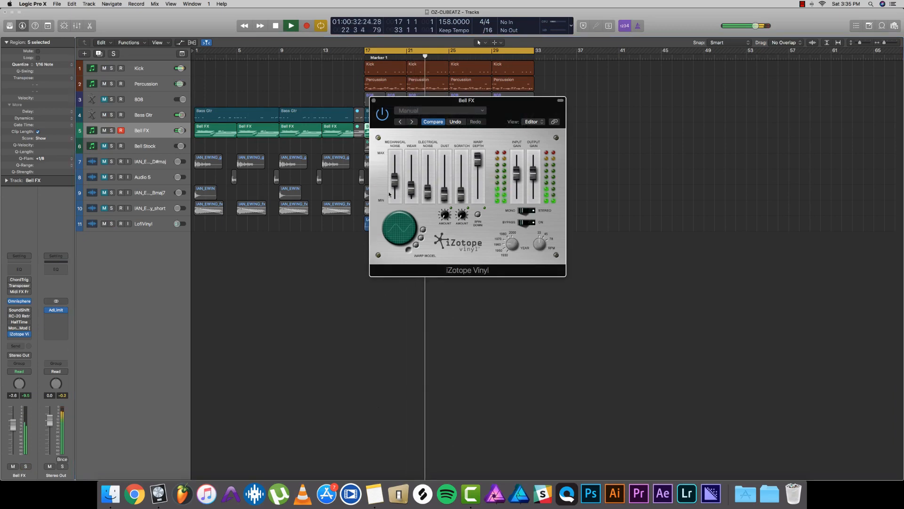
{"action": "key", "text": "space"}
{"action": "left_click", "coordinate": [374, 101]}
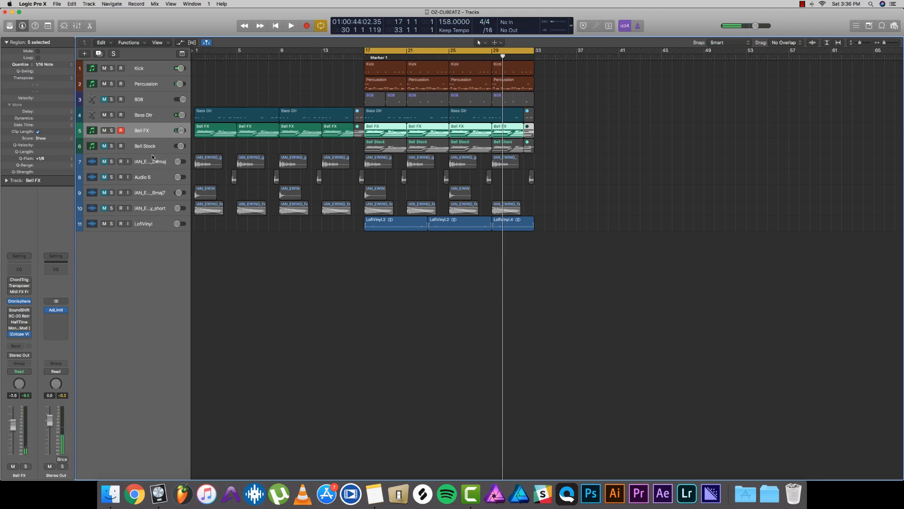
{"action": "left_click", "coordinate": [616, 273]}
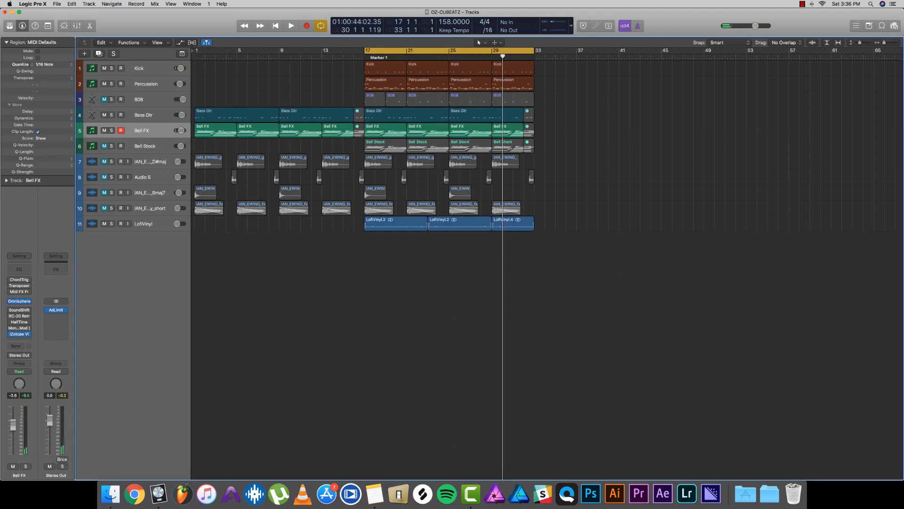